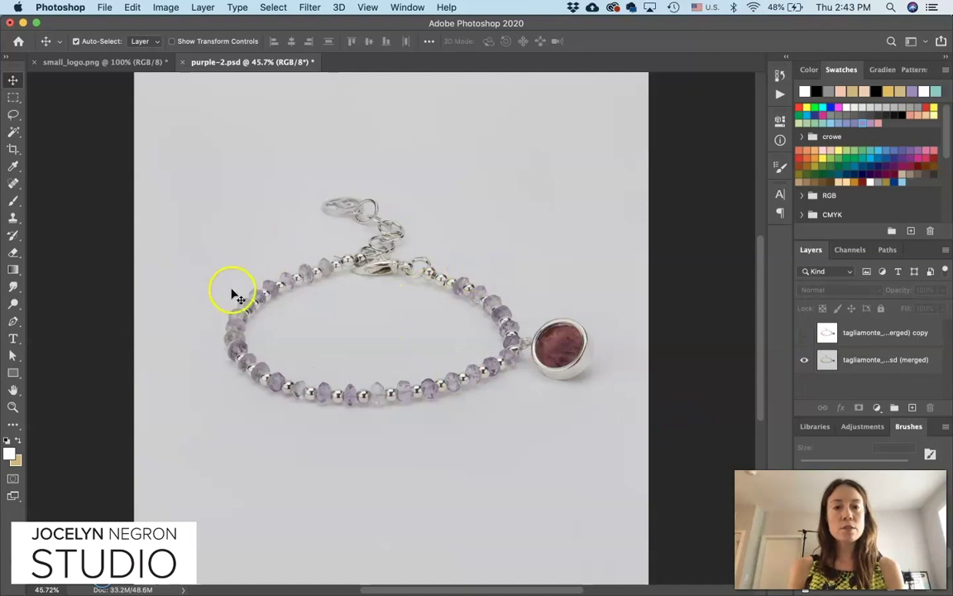
scroll(396, 248, "up", 5)
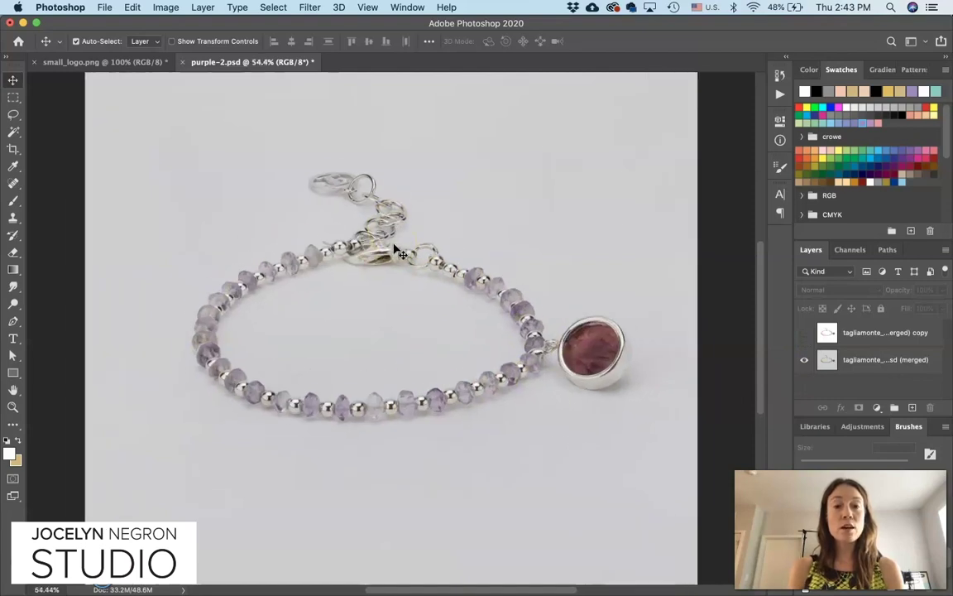
scroll(397, 251, "up", 1)
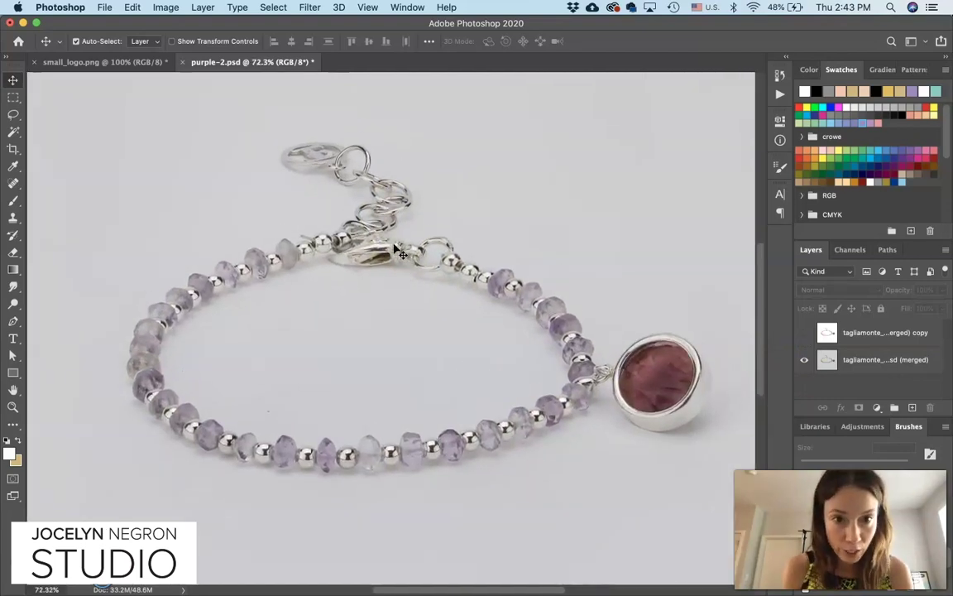
scroll(397, 252, "down", 2)
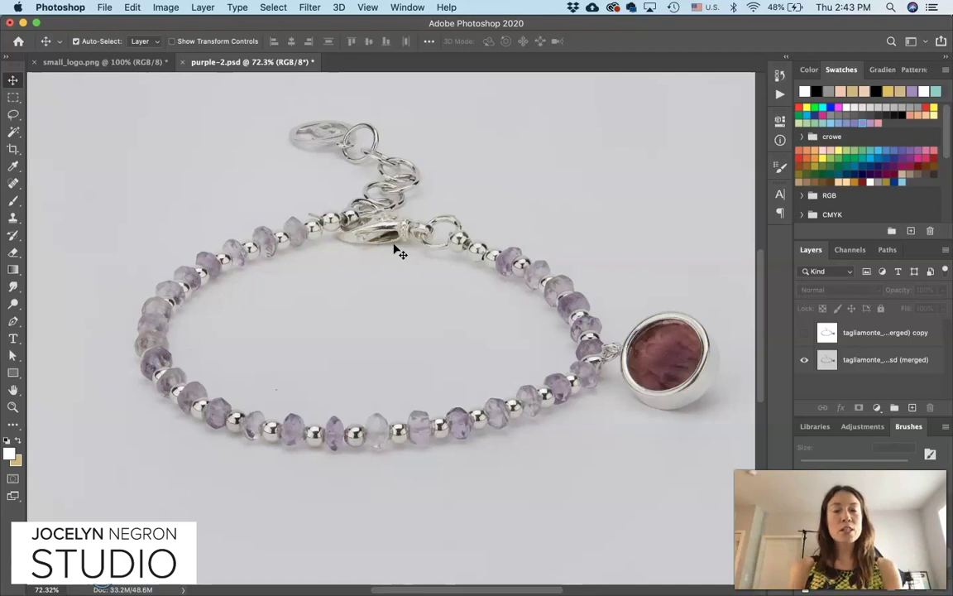
scroll(461, 324, "down", 3)
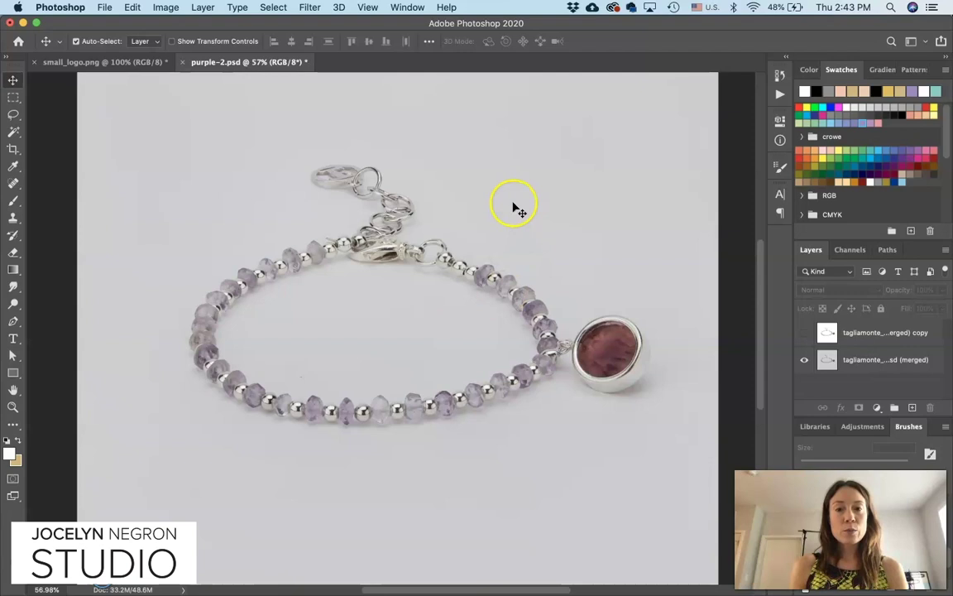
- Try selecting the grey backdrop around the bracelet on the merged layer with the Magic Wand, and clear the selection
key("w")
left_click(881, 359)
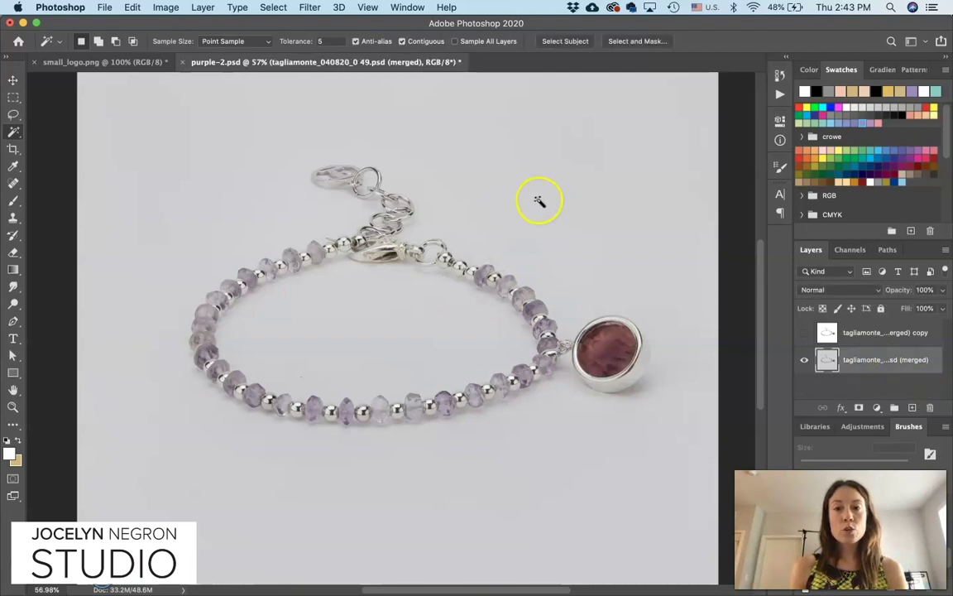
key("shift")
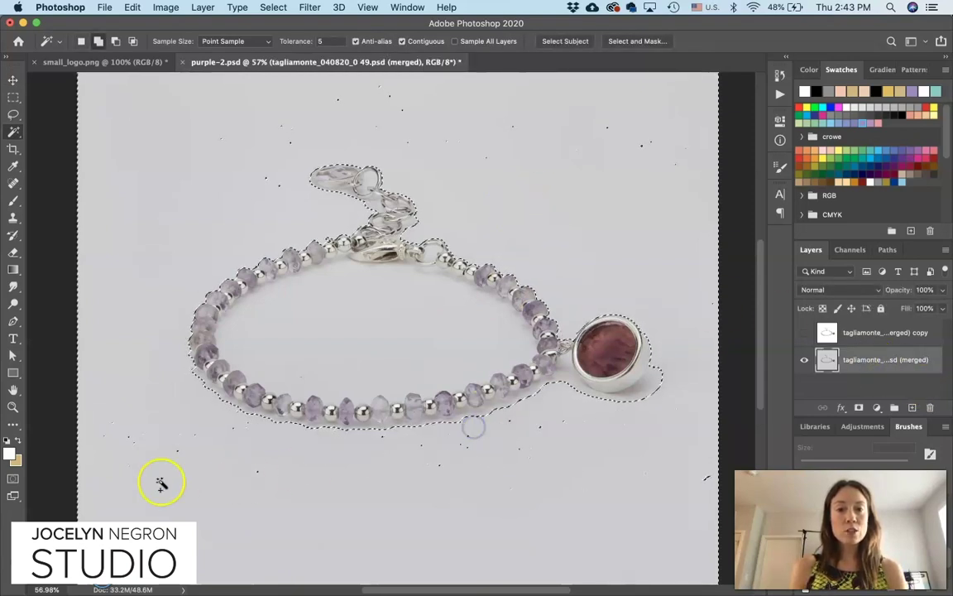
left_click(335, 411)
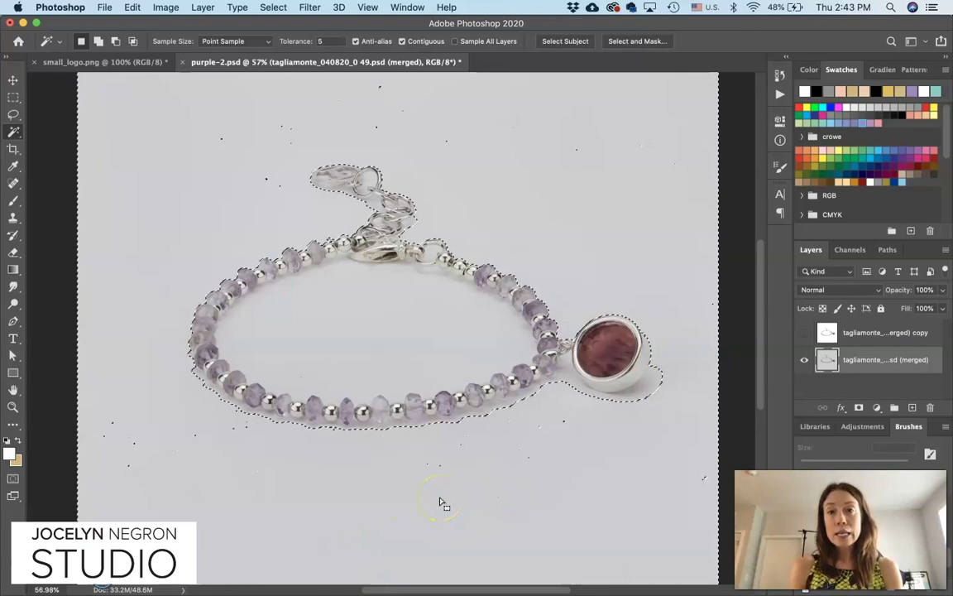
key("super+d")
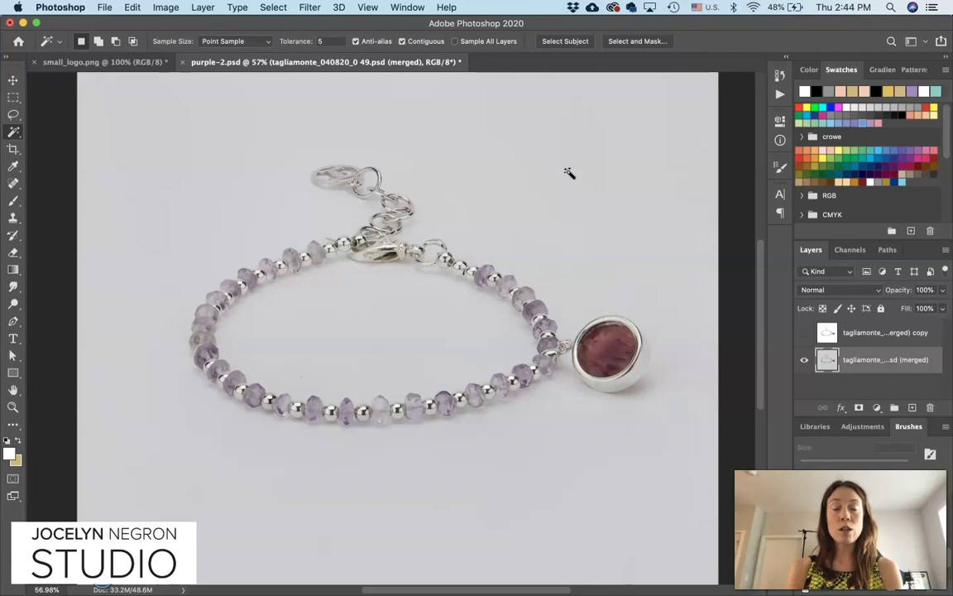
- Replace the retouched layer copy with a fresh duplicate of the merged bracelet layer, after comparing the retouch with the original
left_click(804, 333)
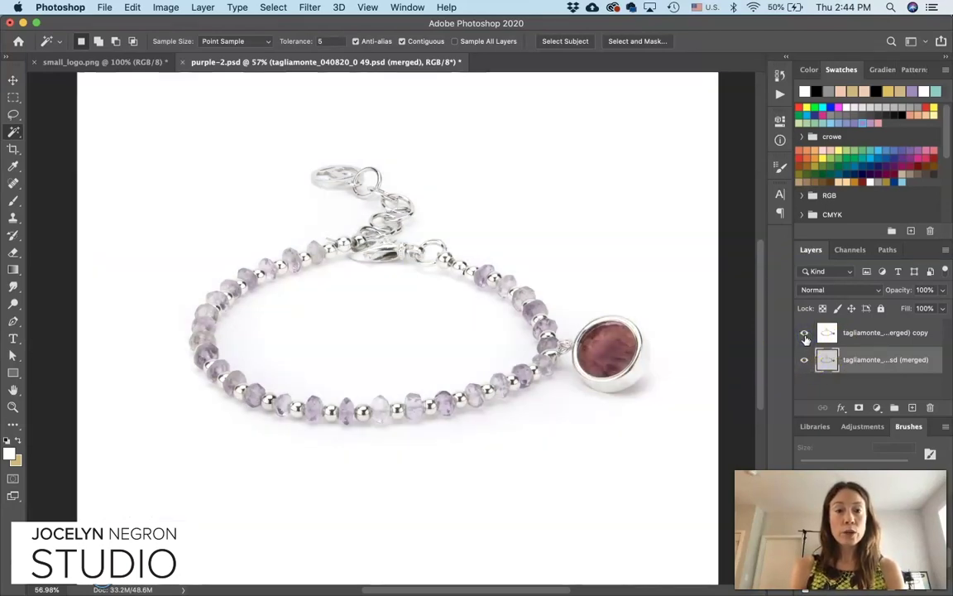
left_click(805, 335)
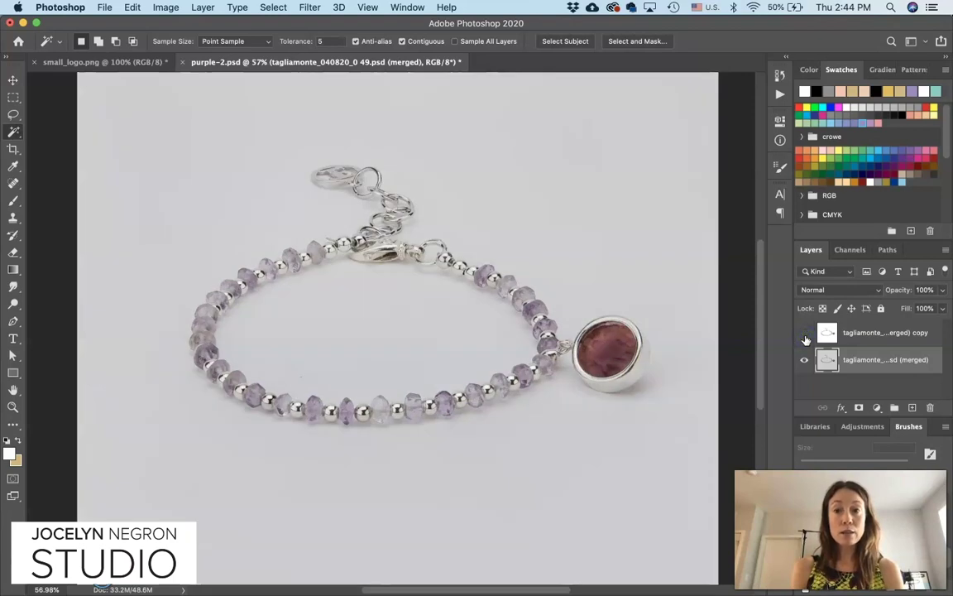
left_click_drag(864, 334, 929, 402)
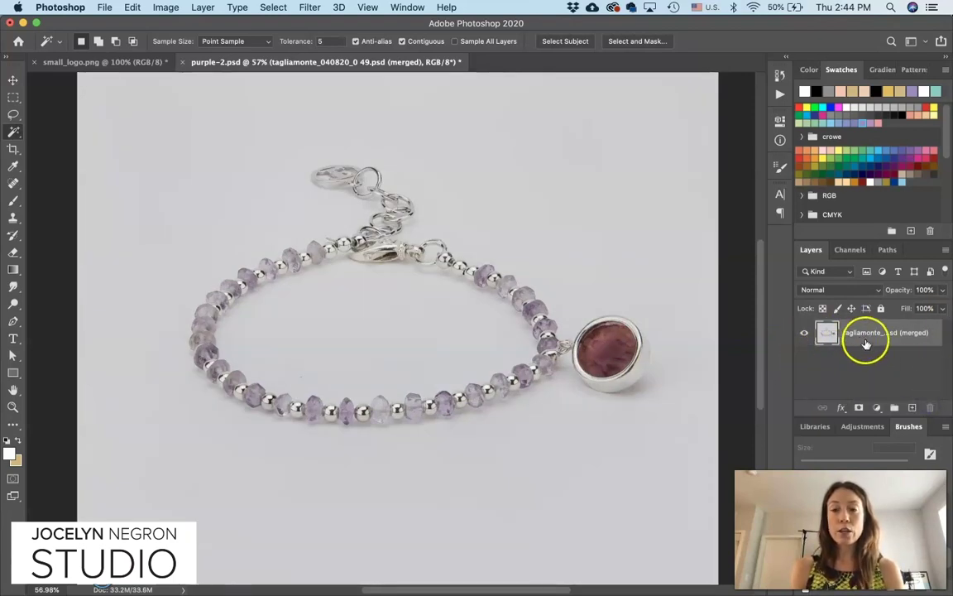
key("super+j")
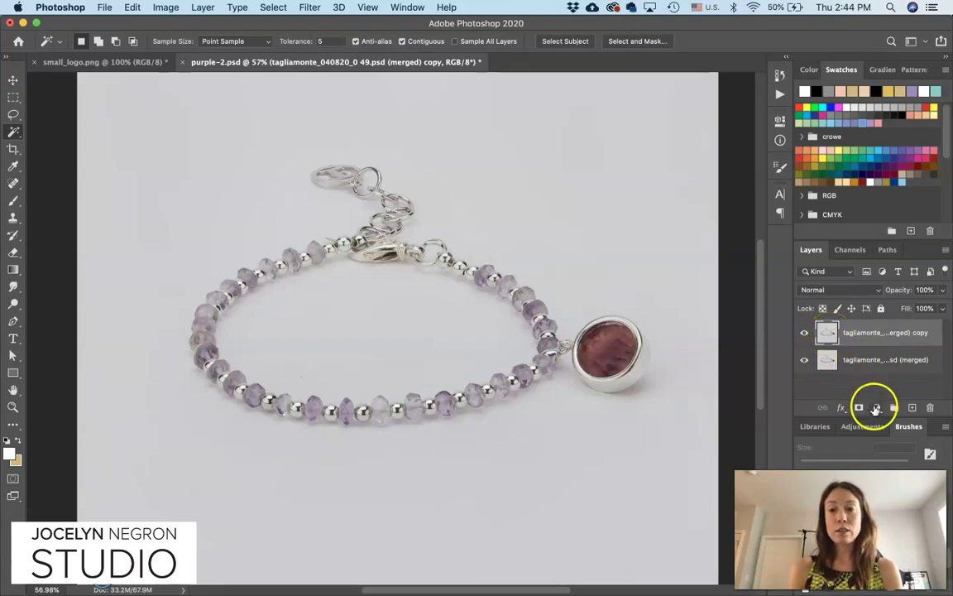
- Add a Levels adjustment layer with the white input level at 209 and midtones at 0.88, and compare before and after
left_click(875, 408)
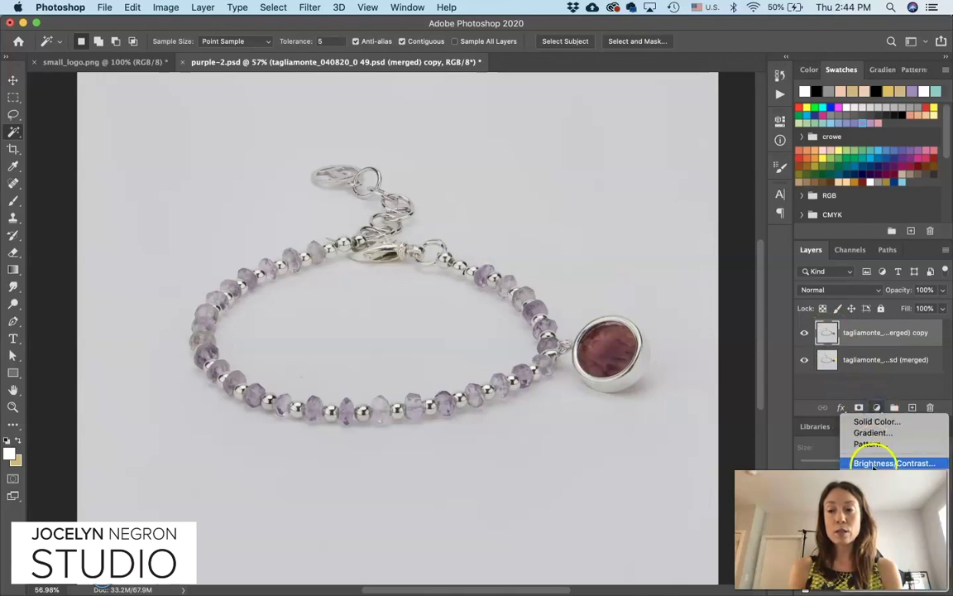
left_click(865, 474)
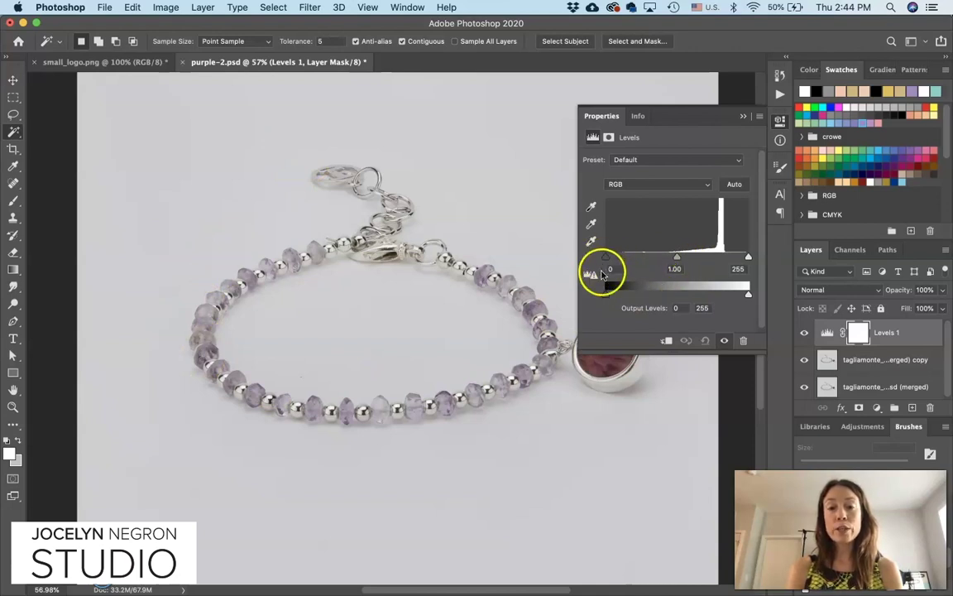
left_click_drag(746, 261, 724, 264)
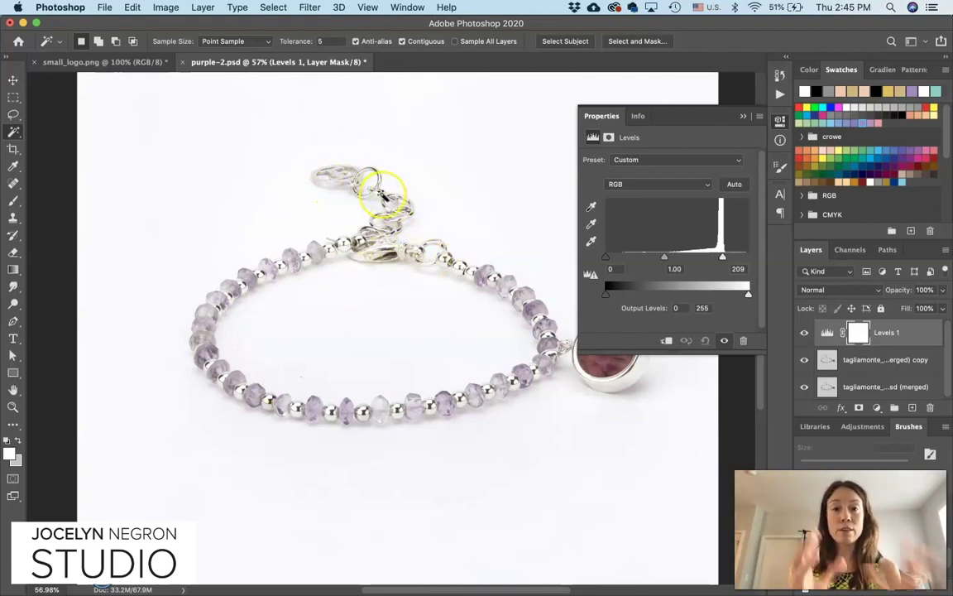
left_click(665, 259)
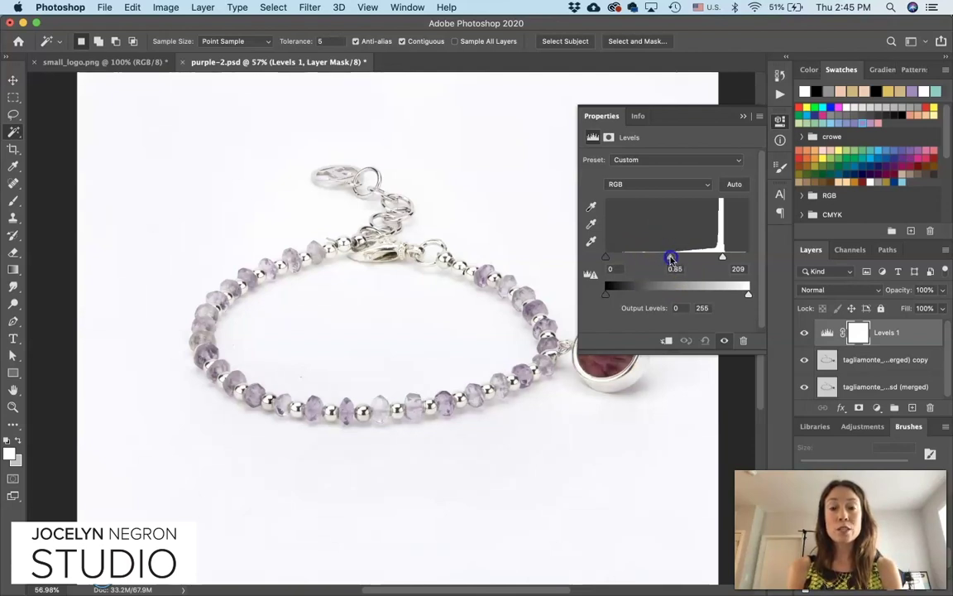
left_click_drag(671, 259, 670, 259)
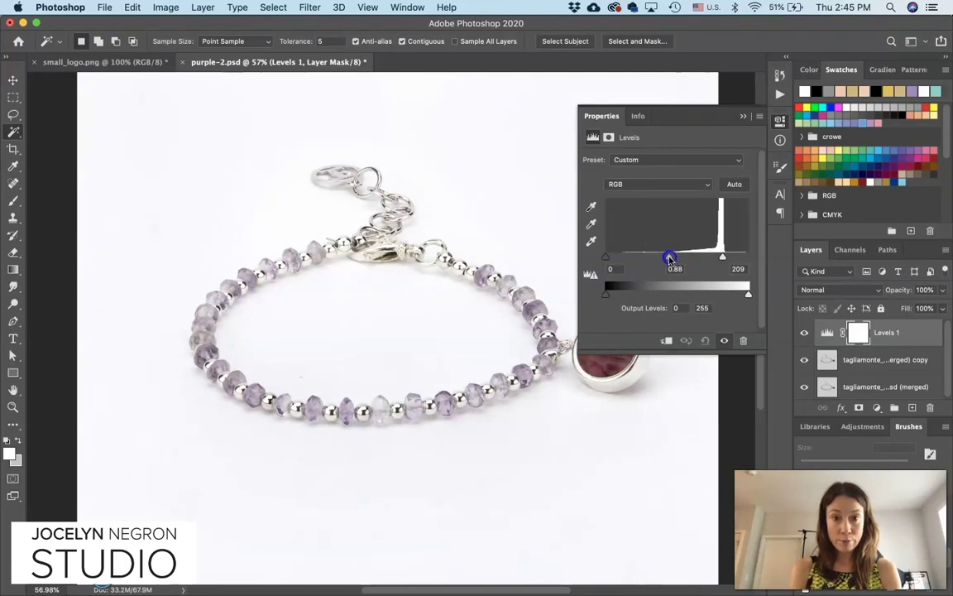
left_click(725, 342)
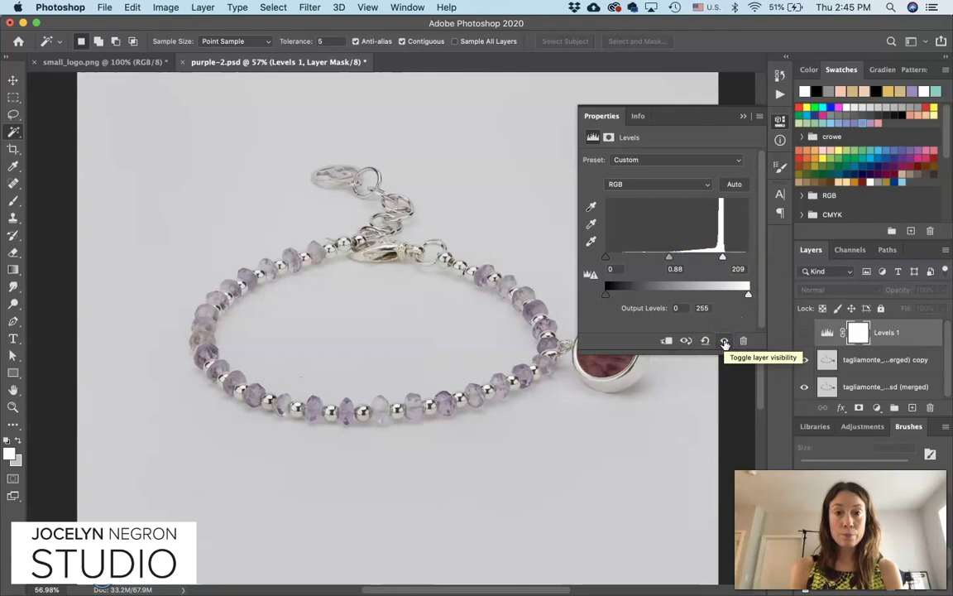
left_click(725, 341)
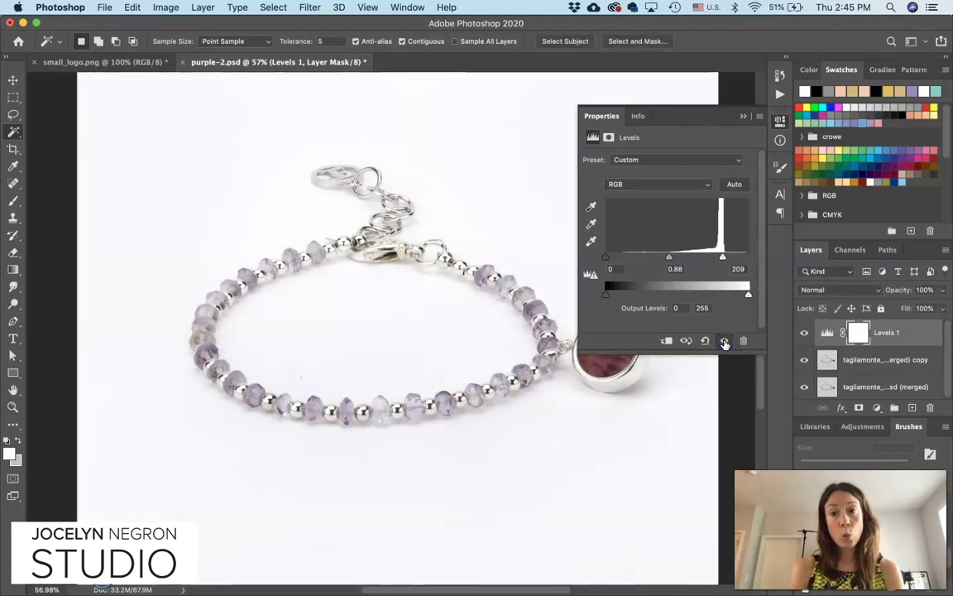
- Display the photo full screen on a white surround, reduced so that all four edges of the picture can be checked
left_click(743, 116)
left_click(728, 178)
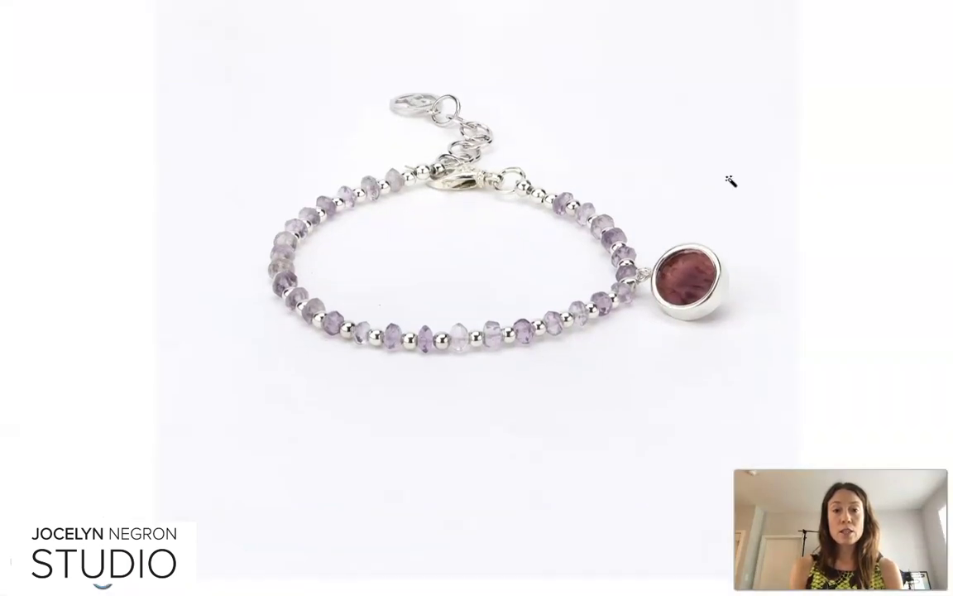
scroll(729, 181, "up", 2)
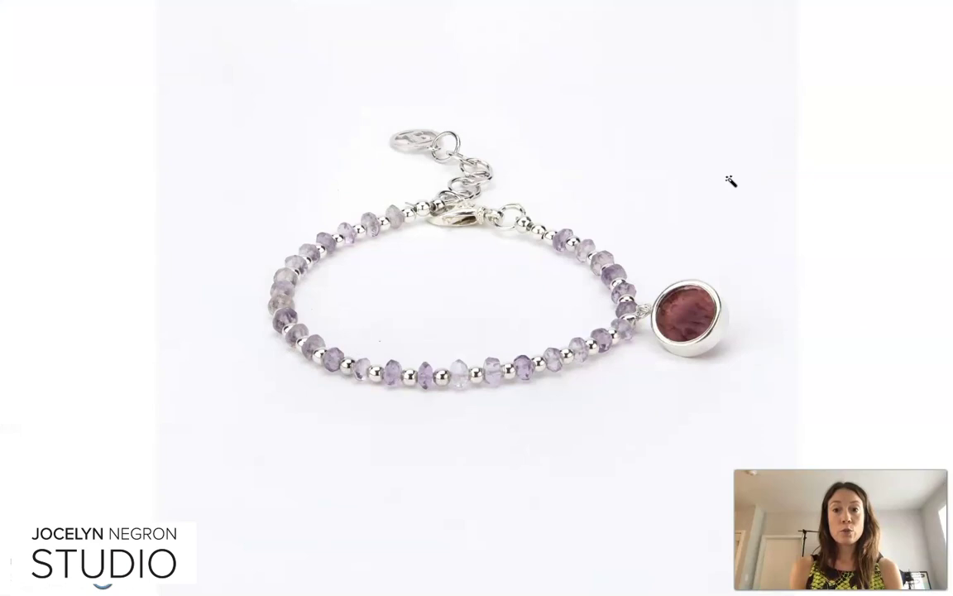
key("ctrl+minus")
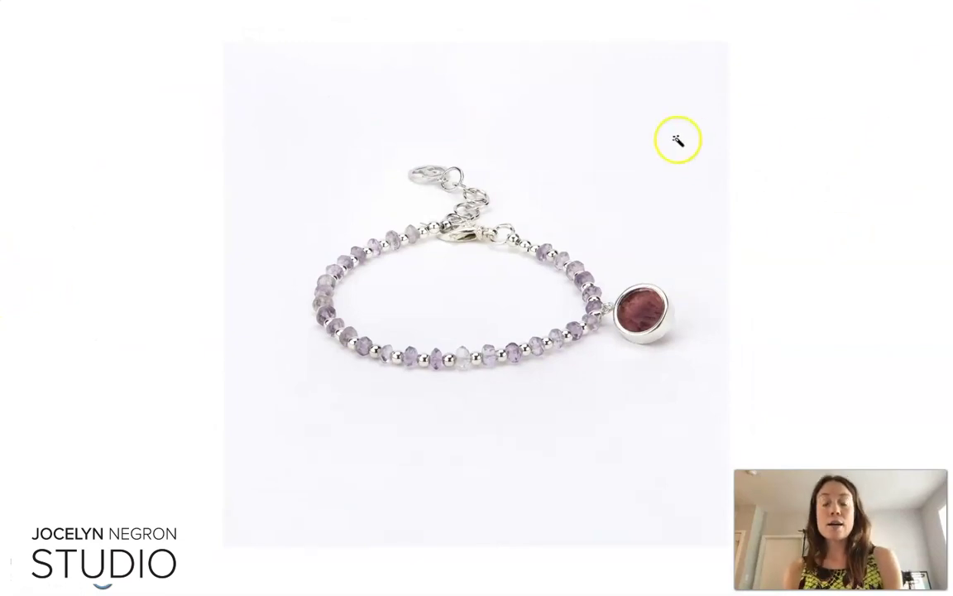
left_click(666, 219)
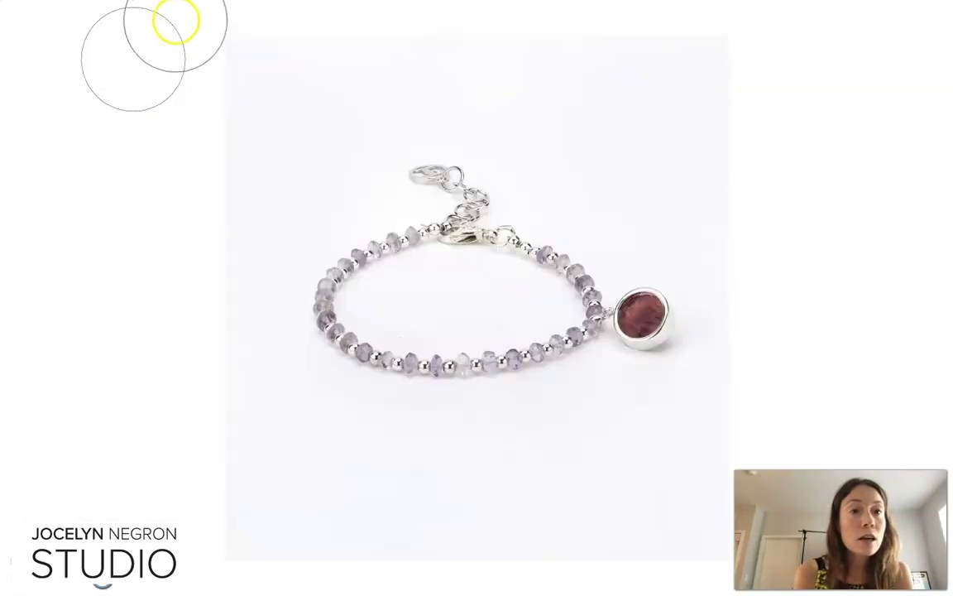
- Try to lighten the backdrop above the bracelet with the Dodge tool while the Levels mask is active
mouse_move(165, 25)
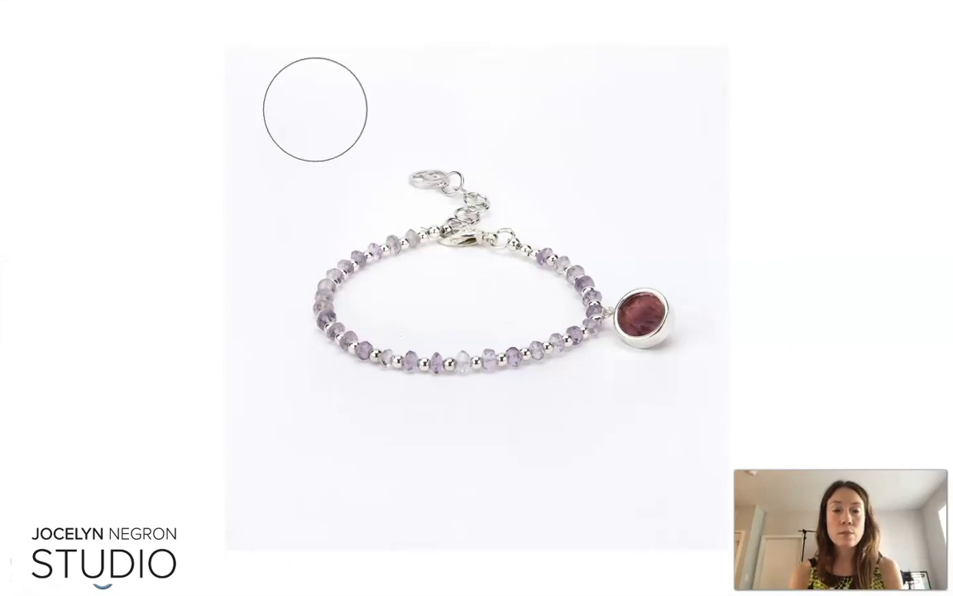
mouse_move(316, 109)
left_mouse_down()
mouse_move(276, 111)
mouse_move(240, 87)
left_mouse_up()
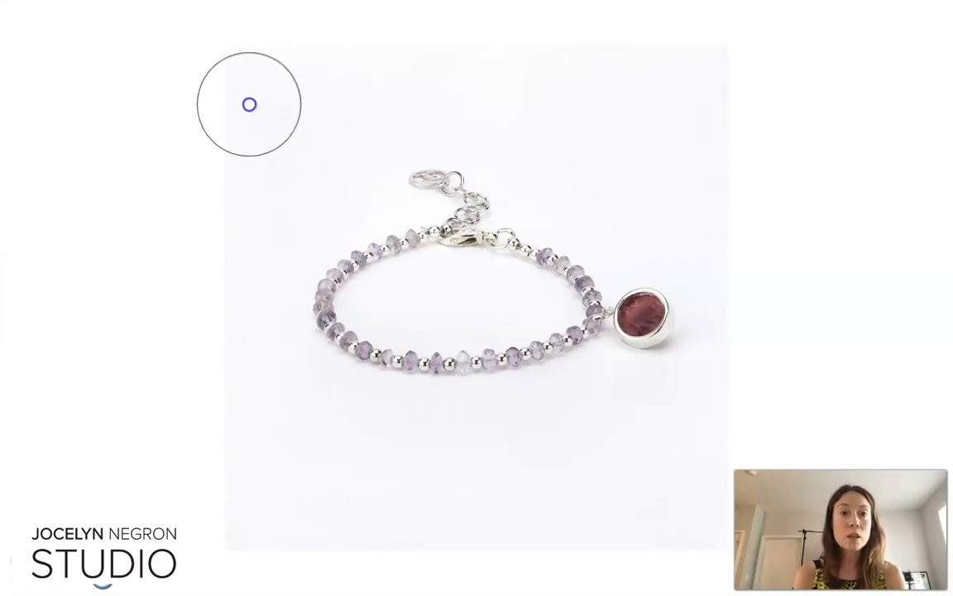
mouse_move(315, 99)
left_mouse_down()
mouse_move(422, 81)
mouse_move(208, 194)
mouse_move(204, 210)
mouse_move(322, 128)
mouse_move(289, 172)
mouse_move(339, 122)
mouse_move(293, 164)
mouse_move(283, 198)
mouse_move(720, 198)
mouse_move(738, 183)
mouse_move(678, 225)
left_mouse_up()
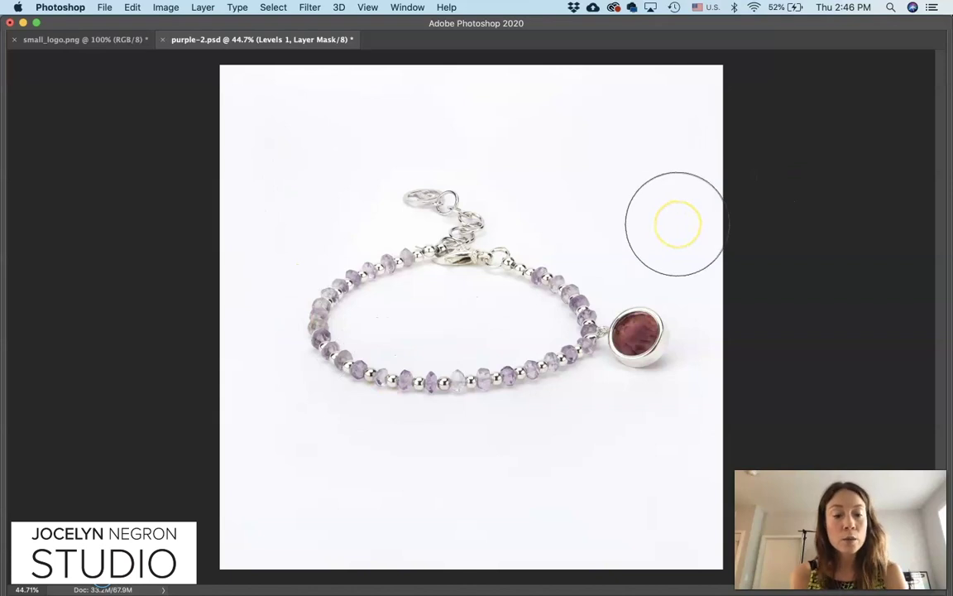
- Make the duplicated bracelet layer active instead of the Levels layer, and return to the full-screen view on white
key("f")
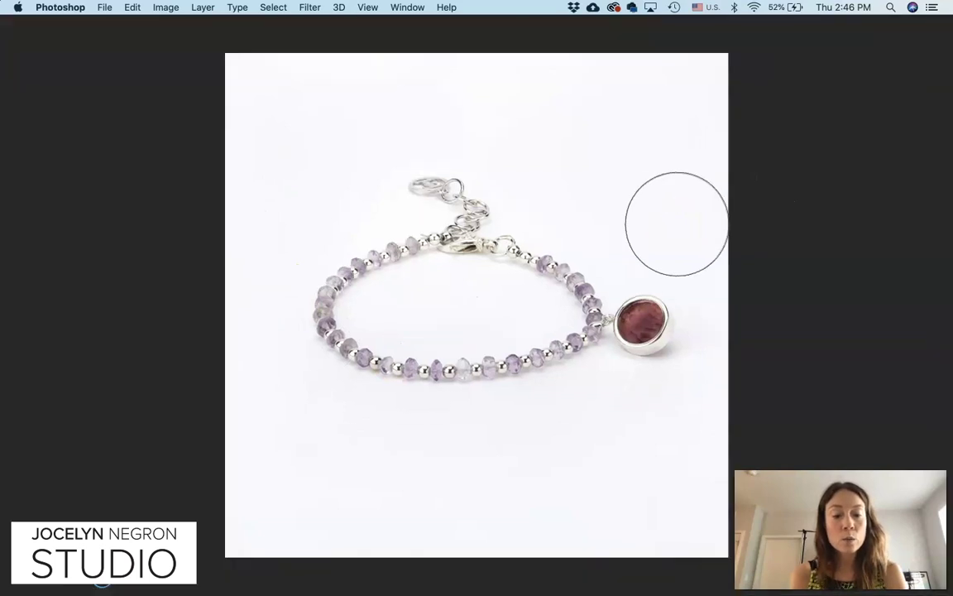
key("f")
key("f")
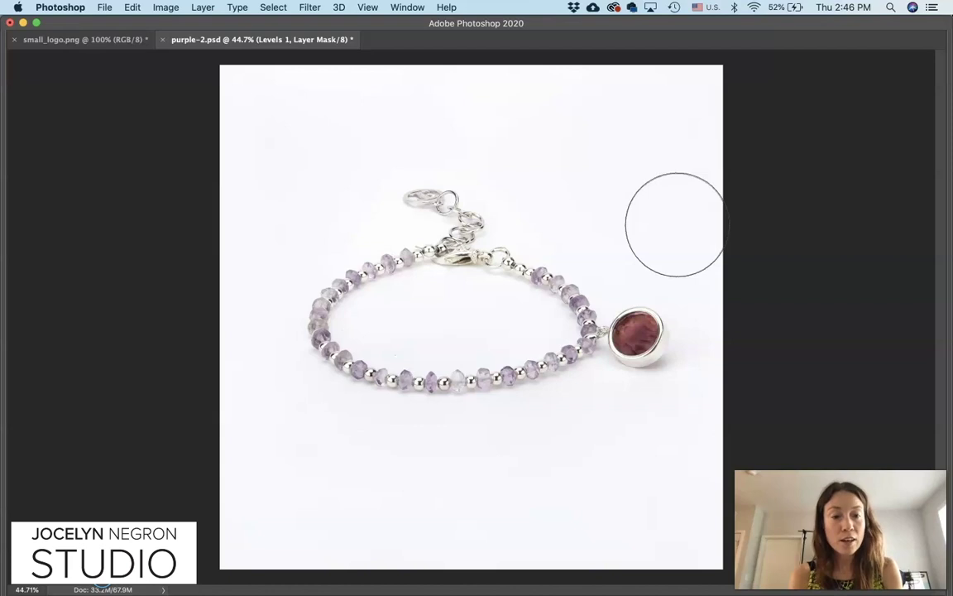
key("Tab")
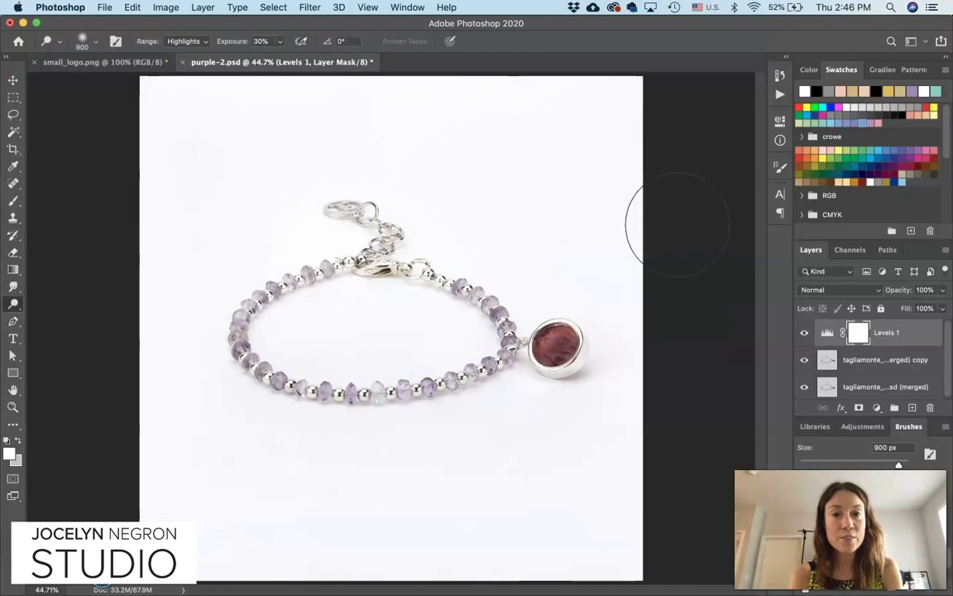
left_click(886, 362)
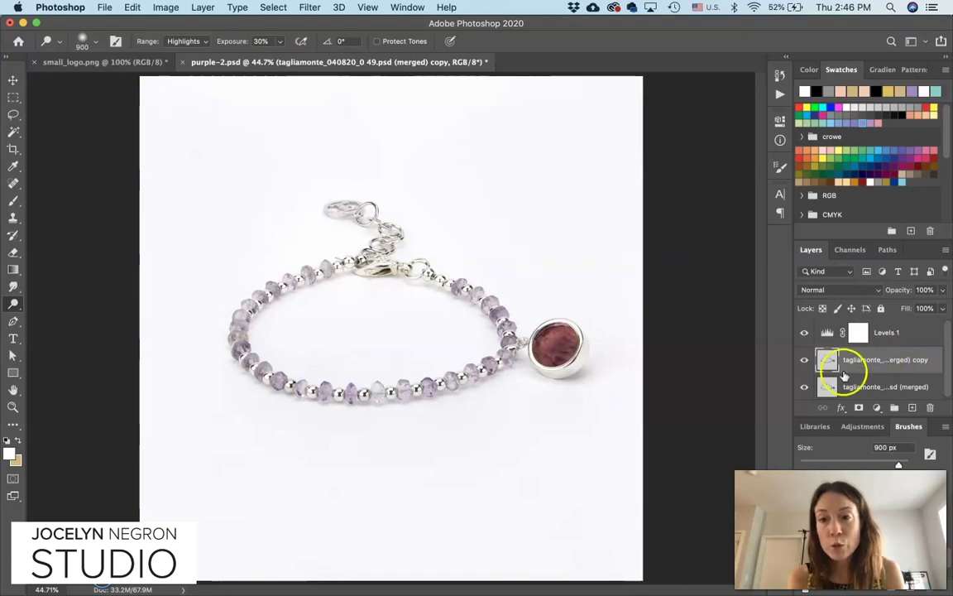
key("f")
key("f")
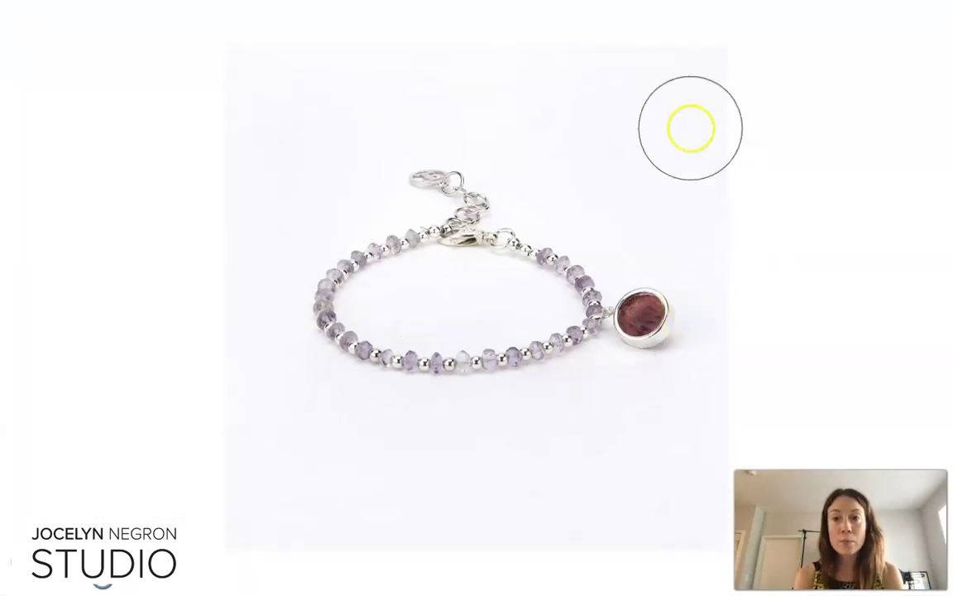
- Lighten the grey backdrop all around the outside of the bracelet to white with broad Dodge tool strokes
mouse_move(702, 105)
left_mouse_down()
mouse_move(702, 92)
mouse_move(610, 77)
mouse_move(458, 72)
mouse_move(248, 121)
mouse_move(221, 152)
mouse_move(332, 164)
mouse_move(201, 253)
mouse_move(322, 159)
mouse_move(228, 228)
mouse_move(198, 315)
mouse_move(234, 308)
mouse_move(273, 432)
left_mouse_up()
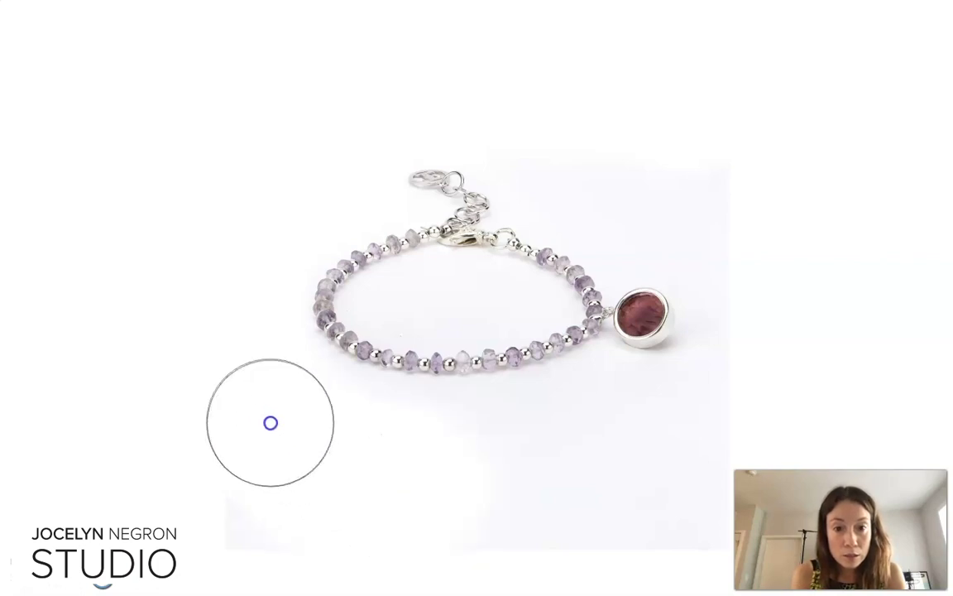
left_click(379, 483)
left_click(441, 504)
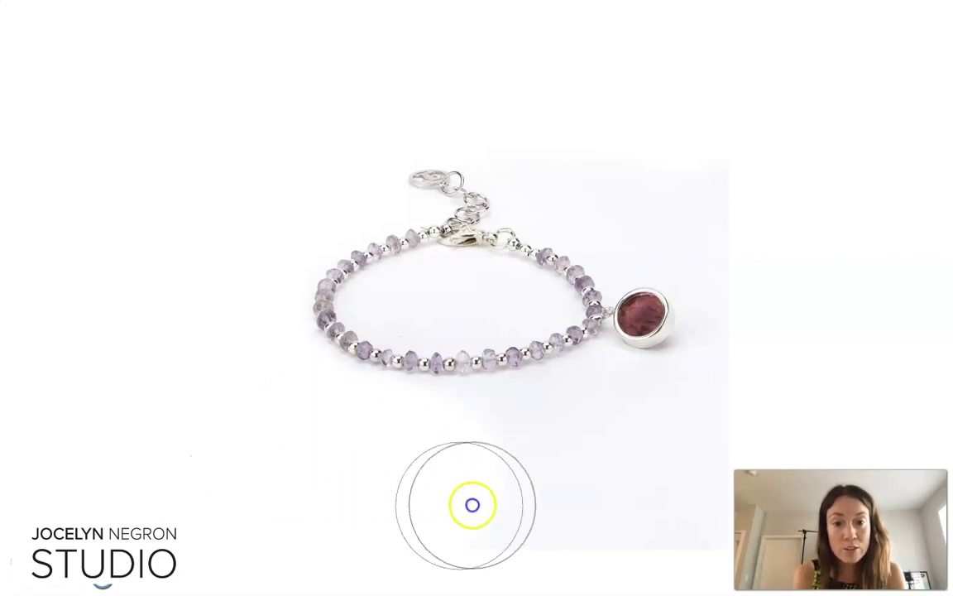
left_click(537, 458)
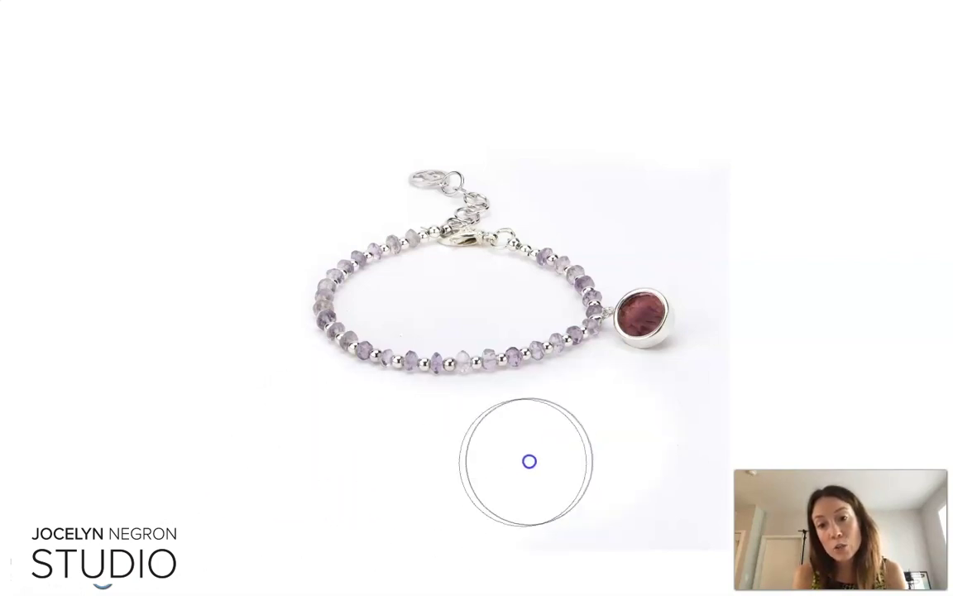
left_click(534, 444)
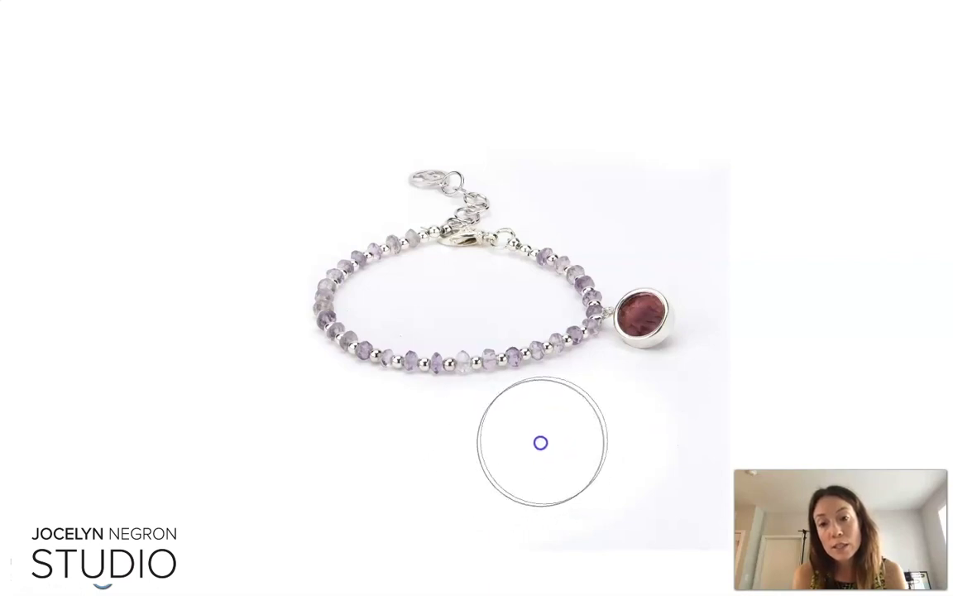
left_click(619, 494)
left_click(558, 472)
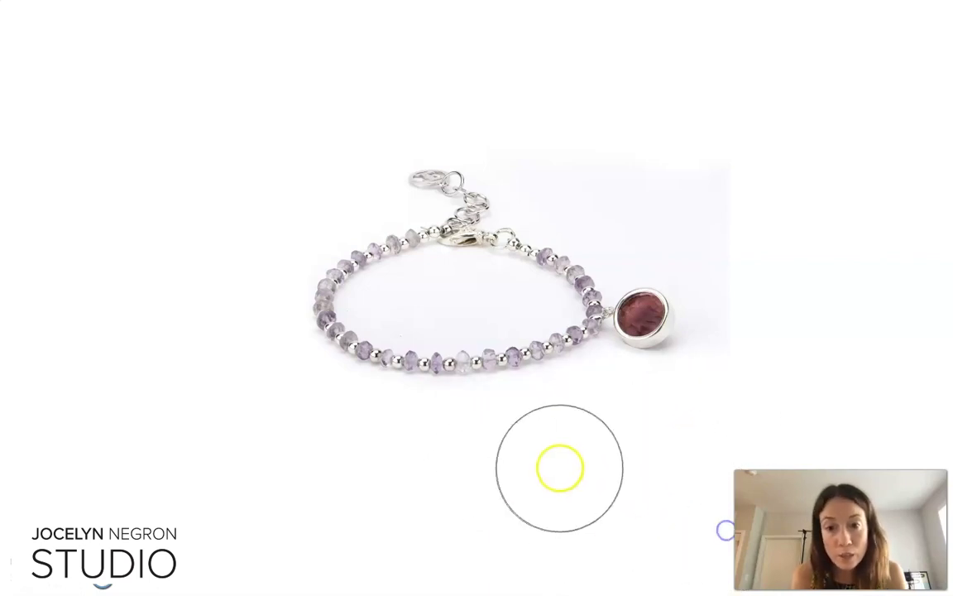
left_click(796, 406)
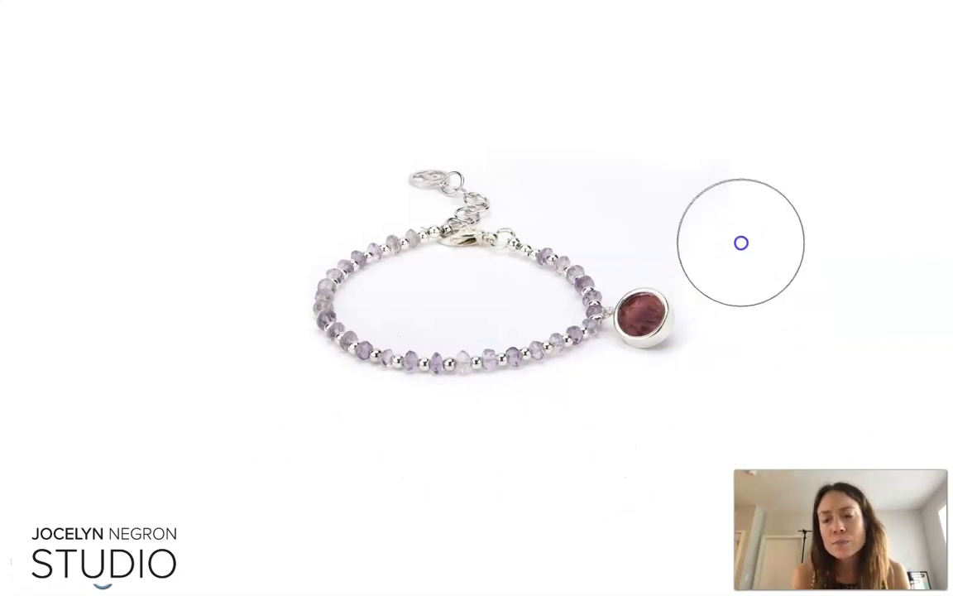
left_click(670, 187)
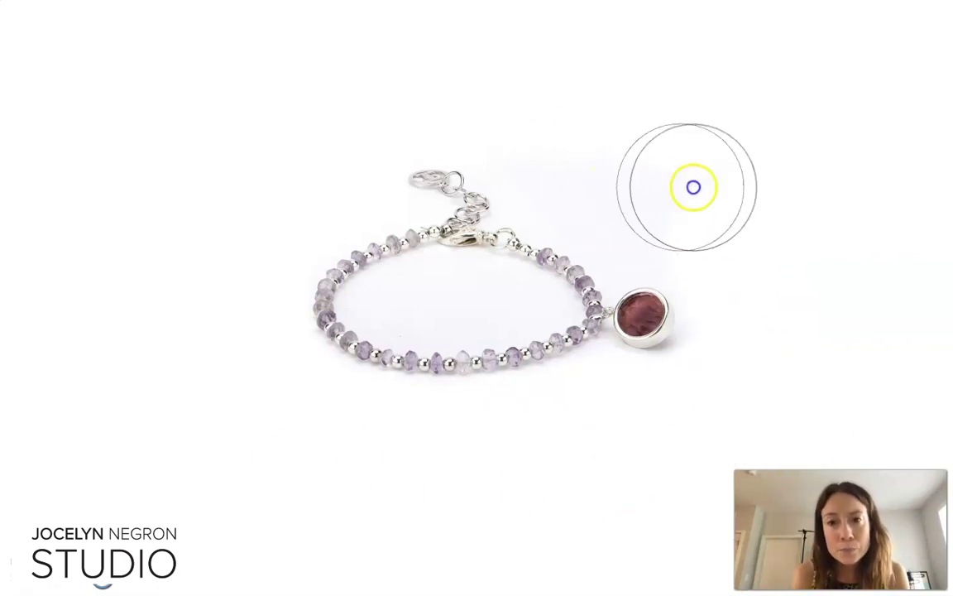
left_click(725, 276)
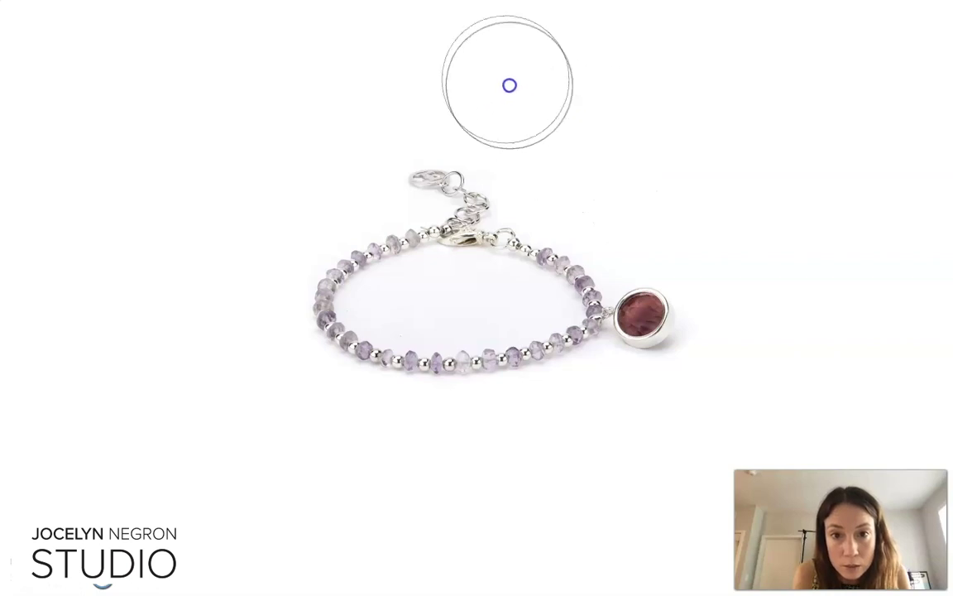
- Reduce the Dodge brush size and lighten the backdrop enclosed by the bracelet
left_click(419, 286)
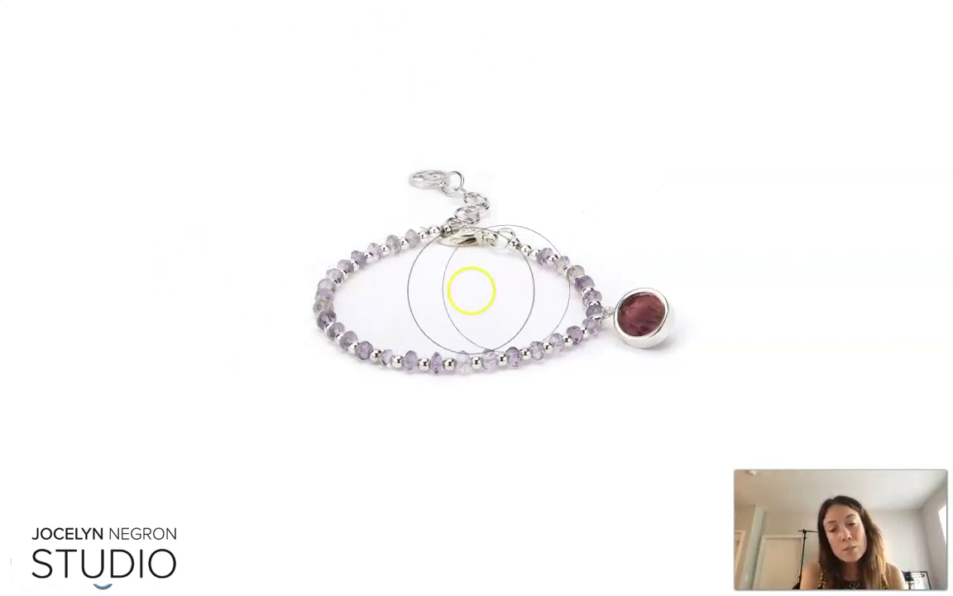
left_click(425, 317)
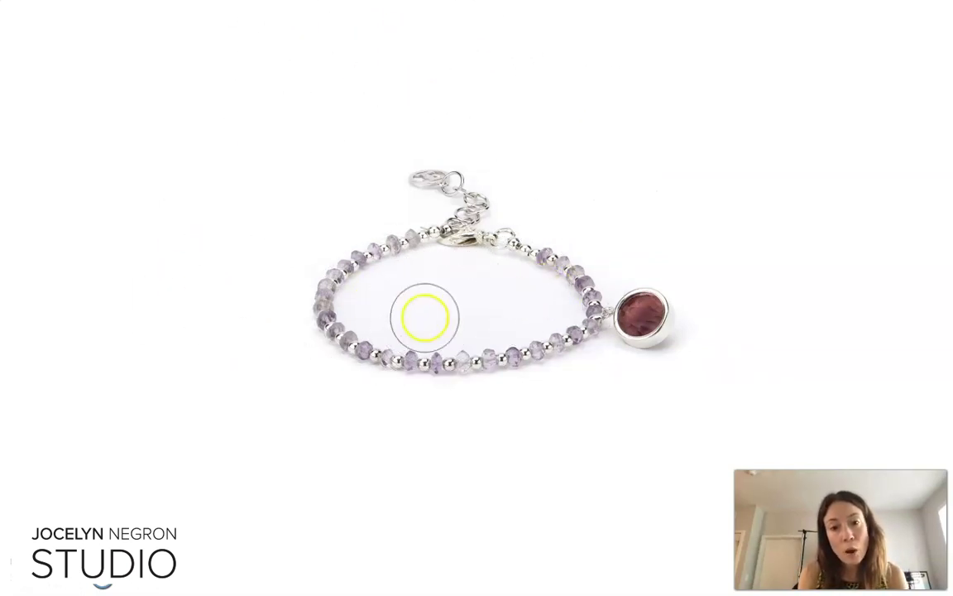
left_click(521, 302)
left_click(383, 302)
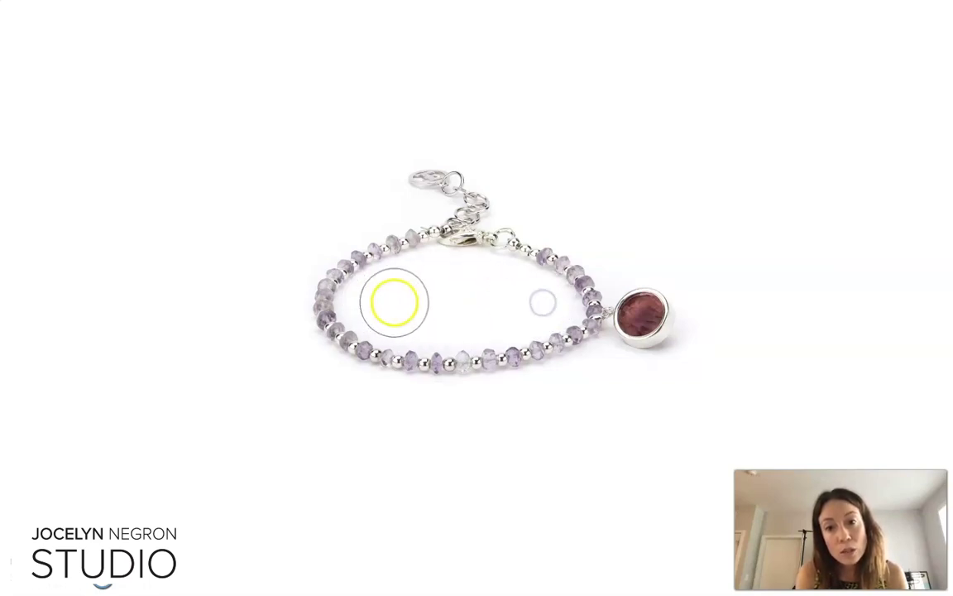
left_click(417, 306)
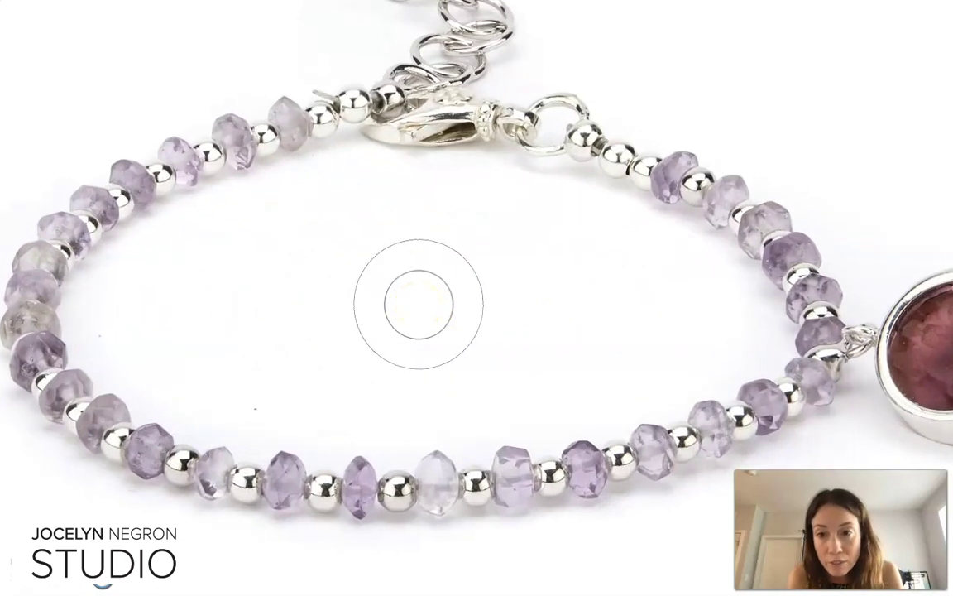
left_click(681, 334)
left_click(532, 314)
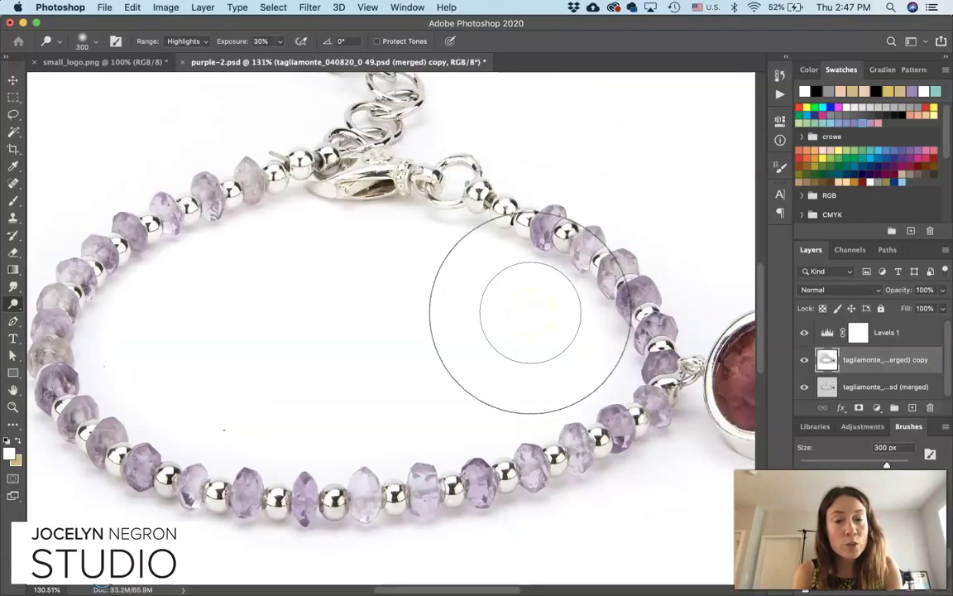
- Leave the full-screen view and dodge close to the beads inside the bracelet with a soft 300 px brush at 0% hardness
key("super+plus")
left_click(36, 20)
left_click(82, 41)
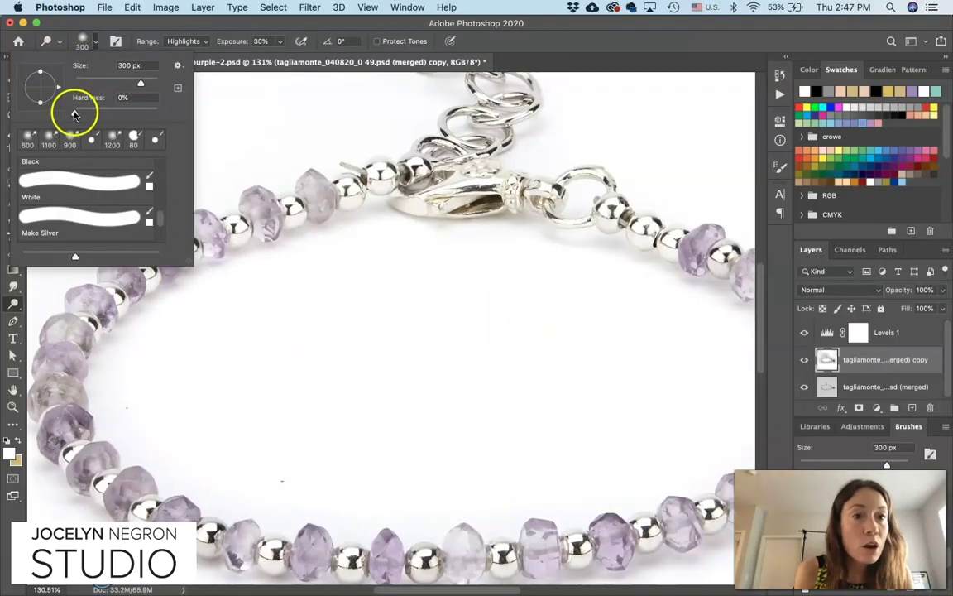
key("Return")
mouse_move(242, 405)
left_mouse_down()
mouse_move(202, 358)
mouse_move(191, 366)
left_mouse_up()
mouse_move(191, 403)
left_mouse_down()
mouse_move(179, 389)
mouse_move(293, 444)
mouse_move(230, 389)
left_mouse_up()
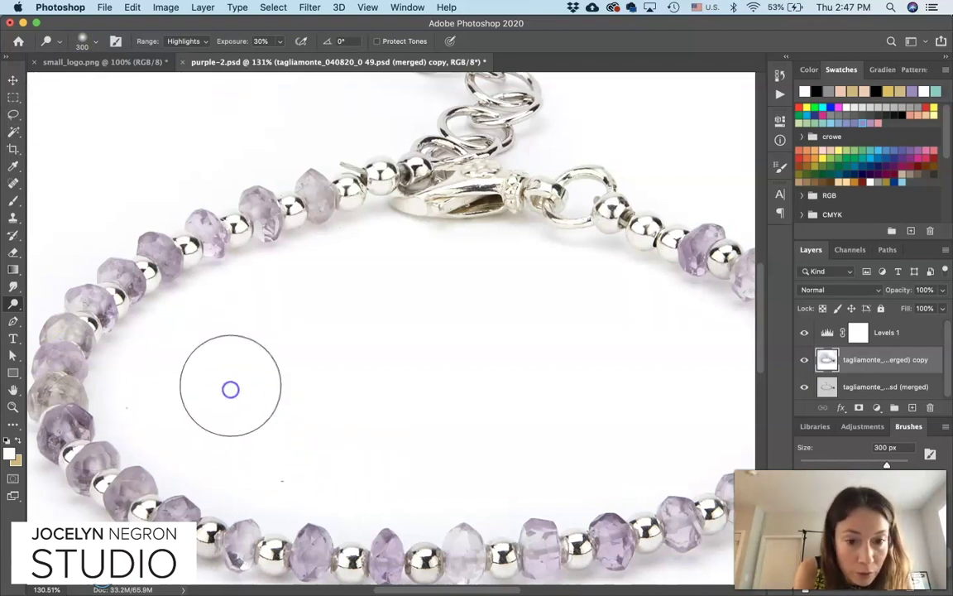
scroll(471, 401, "right", 5)
left_click(605, 411)
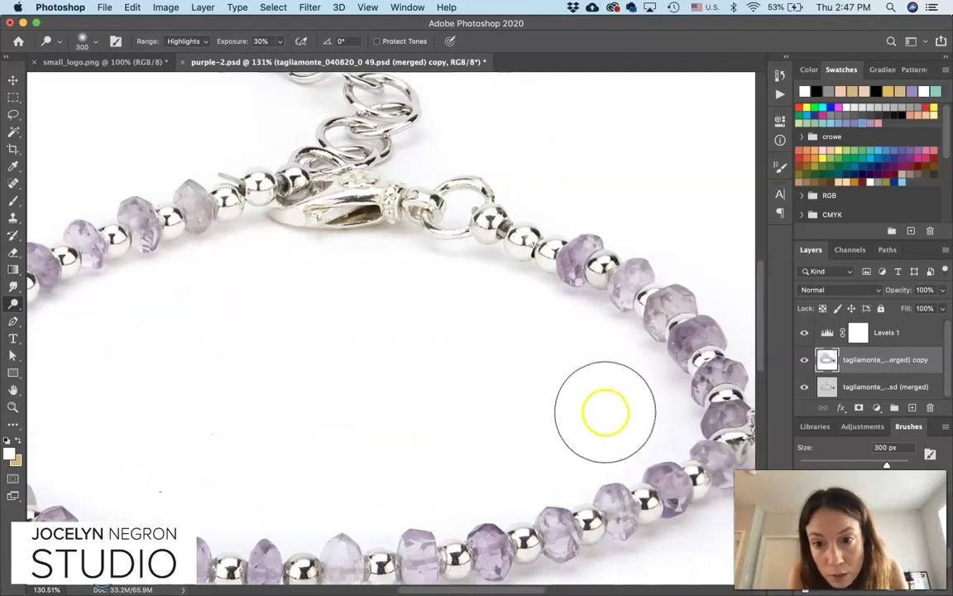
- Remove the small dark specks from the backdrop inside the bracelet with the Spot Healing Brush
scroll(236, 312, "down", 3)
scroll(235, 312, "left", 3)
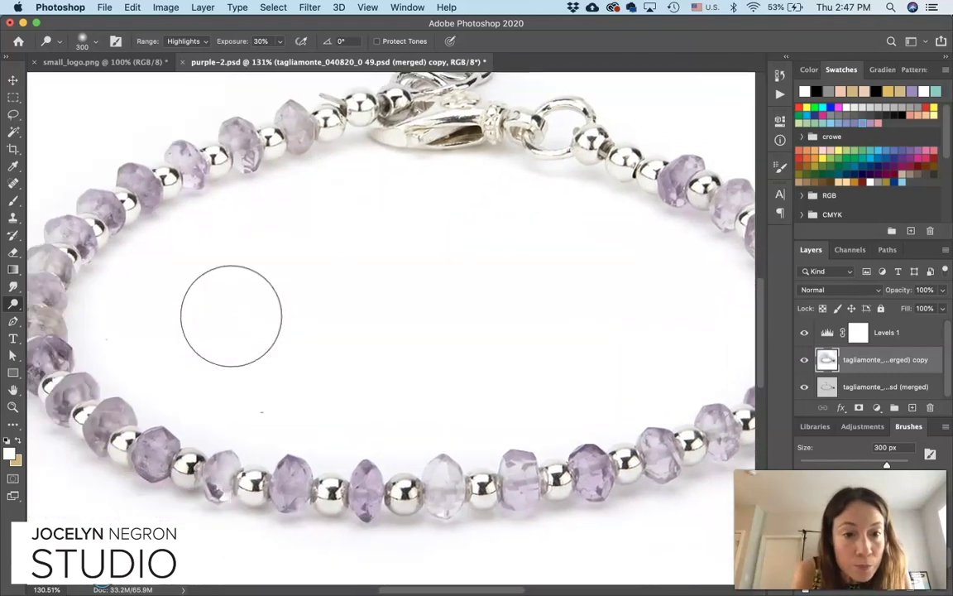
key("j")
left_click(231, 325)
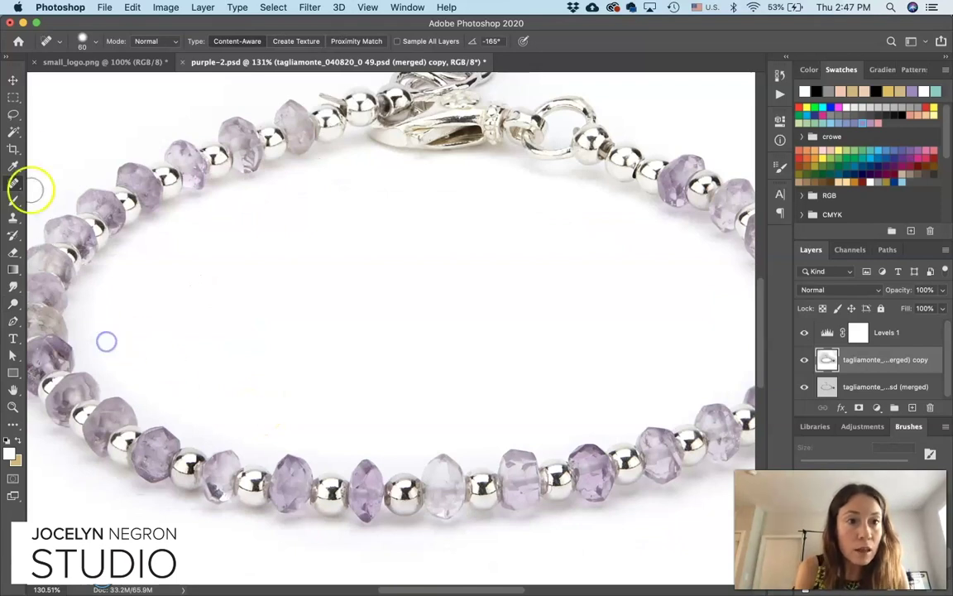
left_click(6, 186)
left_click(67, 182)
left_click(168, 345)
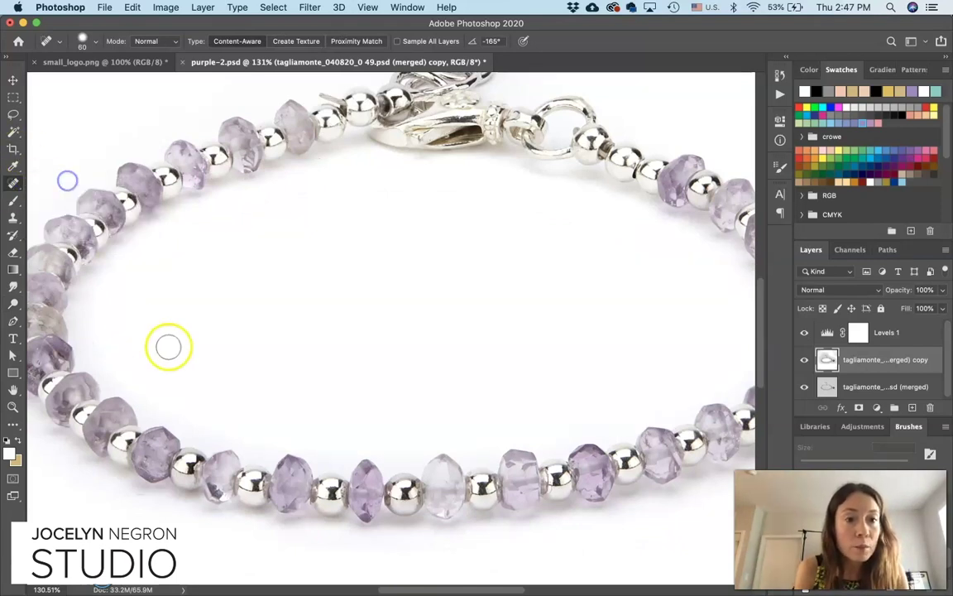
- Brush over the backdrop inside the bracelet with a white 400 px brush in Saturation mode at 90% opacity
scroll(466, 300, "up", 5)
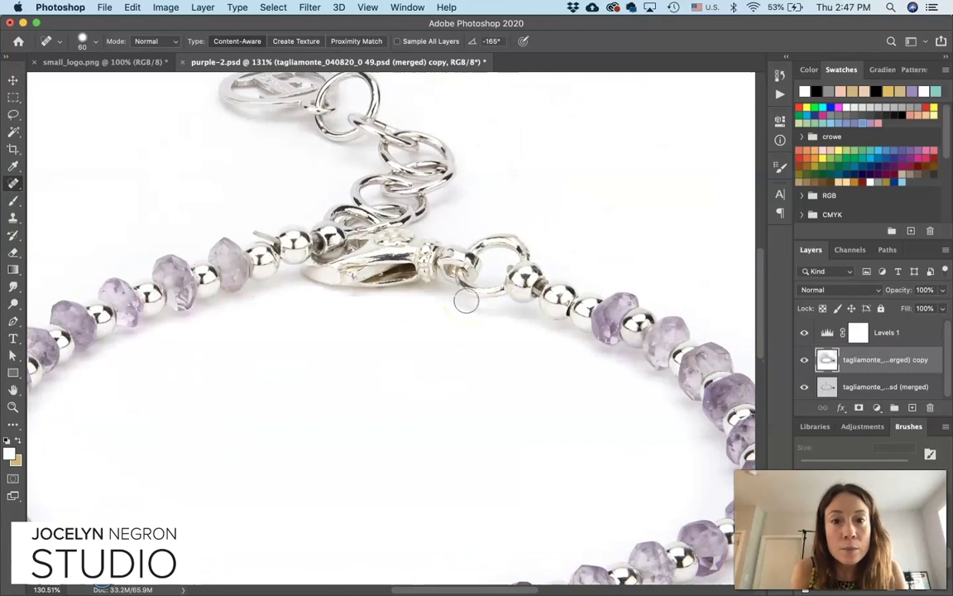
scroll(466, 301, "down", 2)
left_click(447, 265)
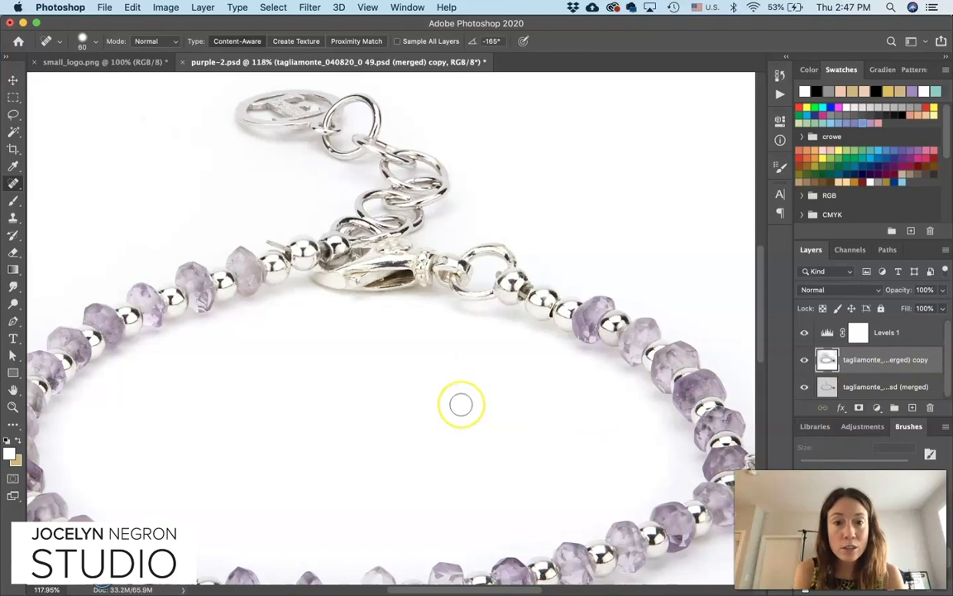
key("b")
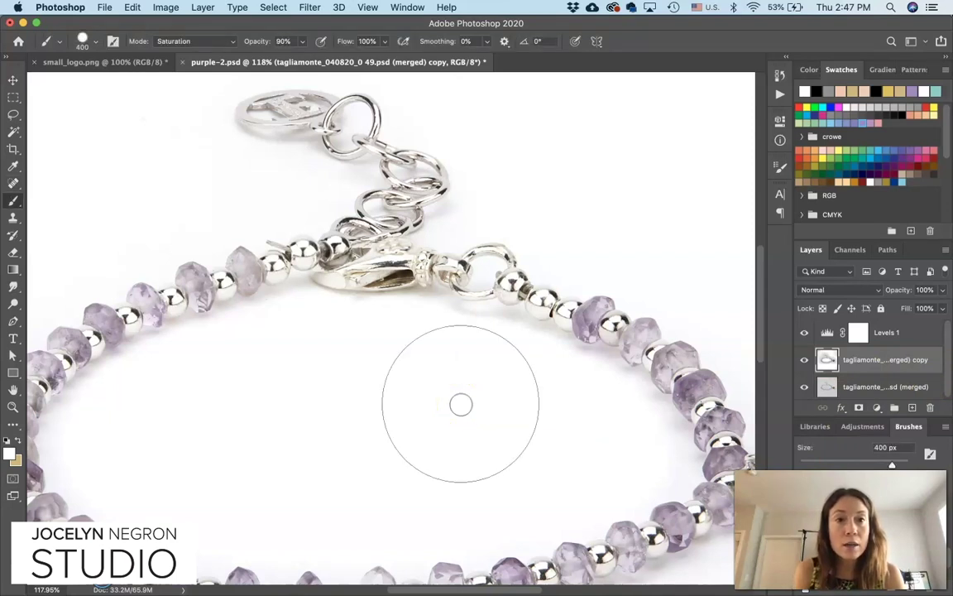
mouse_move(461, 404)
left_mouse_down()
mouse_move(346, 423)
mouse_move(235, 463)
mouse_move(27, 457)
left_mouse_up()
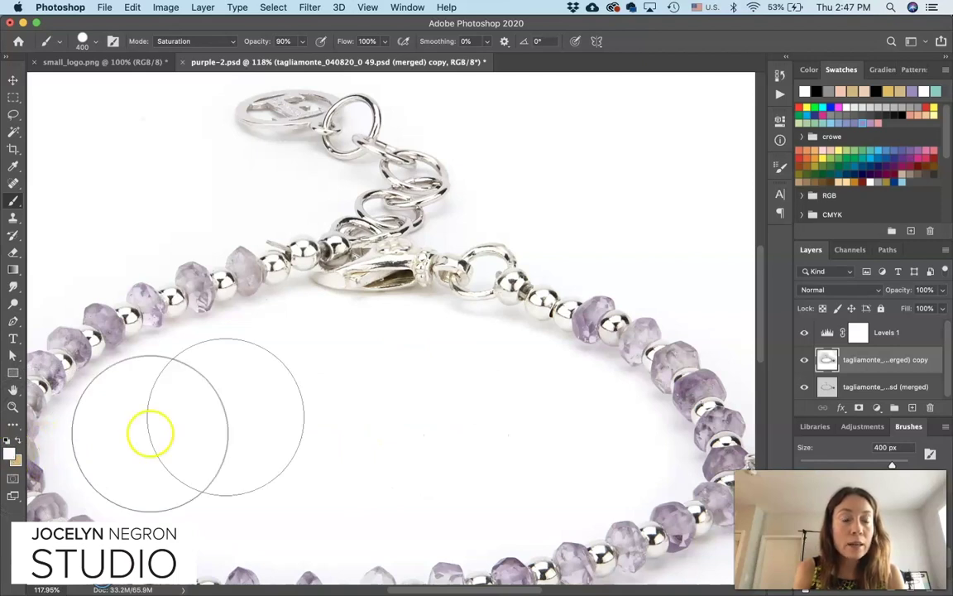
left_click_drag(366, 414, 241, 113)
- Keep the brush in Saturation mode, set it to 60% opacity and 300 px, and desaturate the yellowish clasp and nearby rings
left_click(213, 47)
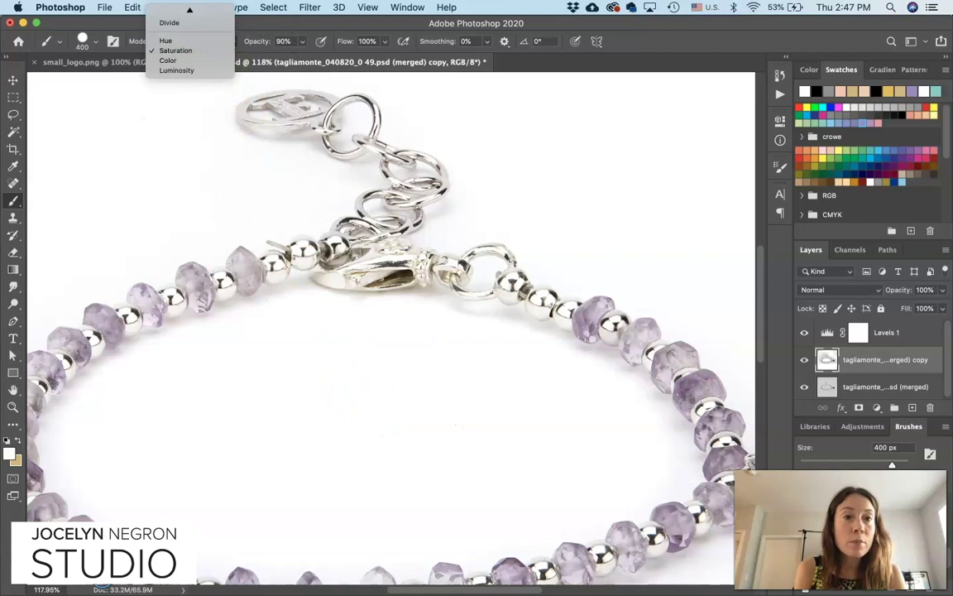
left_click(154, 313)
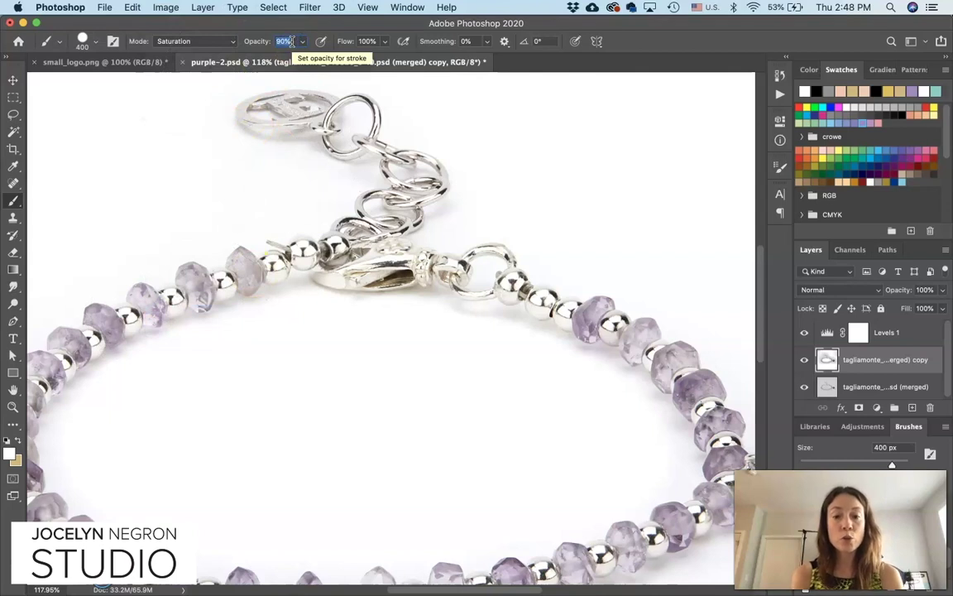
mouse_move(443, 244)
left_mouse_down()
mouse_move(358, 285)
mouse_move(380, 281)
mouse_move(358, 282)
mouse_move(332, 269)
left_mouse_up()
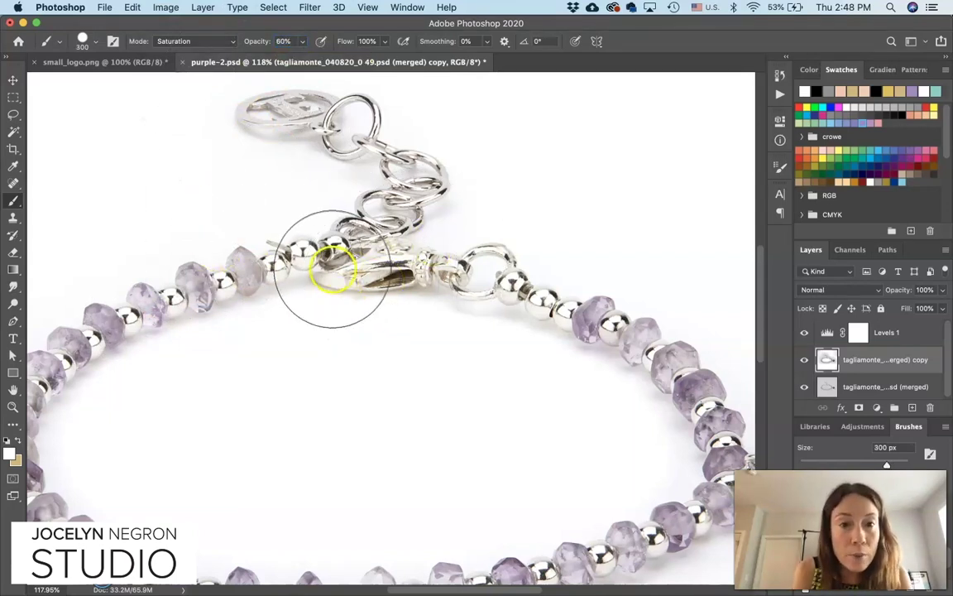
mouse_move(506, 268)
left_mouse_down()
mouse_move(513, 311)
mouse_move(485, 317)
mouse_move(323, 261)
mouse_move(337, 245)
mouse_move(347, 160)
mouse_move(314, 139)
mouse_move(365, 213)
mouse_move(257, 413)
mouse_move(151, 498)
mouse_move(151, 488)
mouse_move(117, 490)
mouse_move(58, 440)
mouse_move(58, 395)
mouse_move(252, 262)
mouse_move(197, 331)
mouse_move(423, 384)
mouse_move(376, 397)
mouse_move(423, 317)
left_mouse_up()
- Fit the whole photo in view and display it full screen on white to check the result
scroll(315, 141, "down", 3)
scroll(315, 142, "down", 2)
scroll(423, 317, "down", 5)
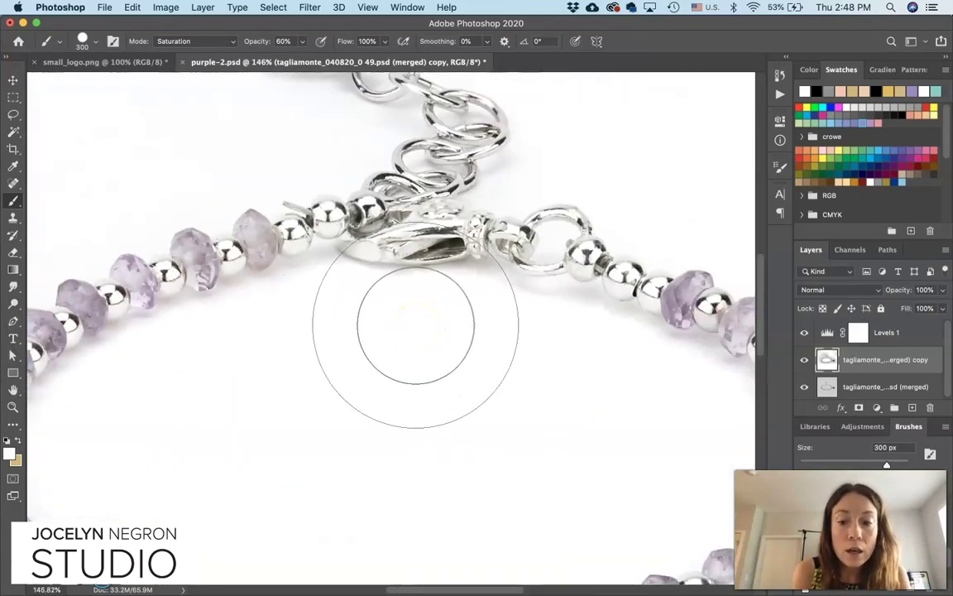
key("super+0")
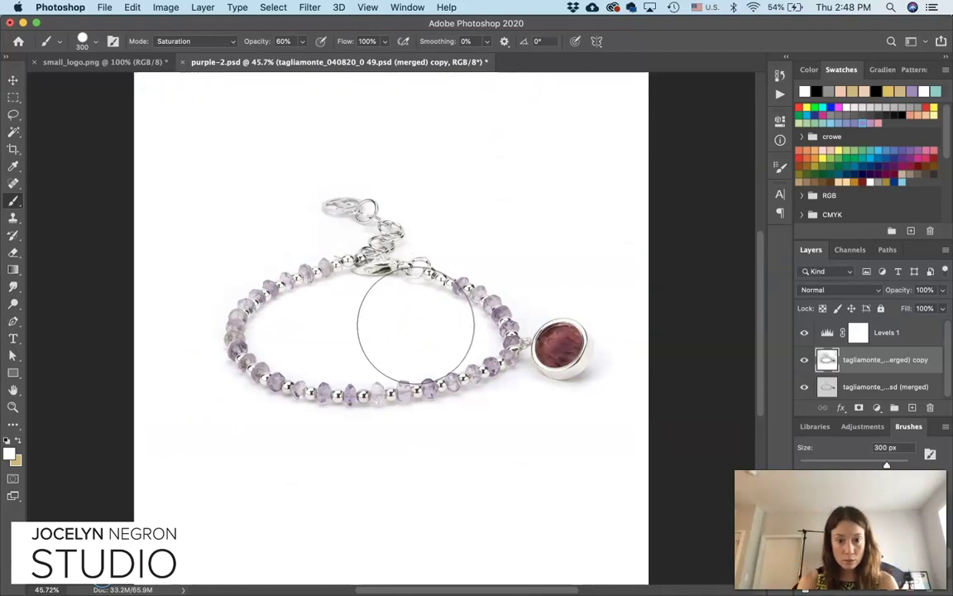
key("f")
key("f")
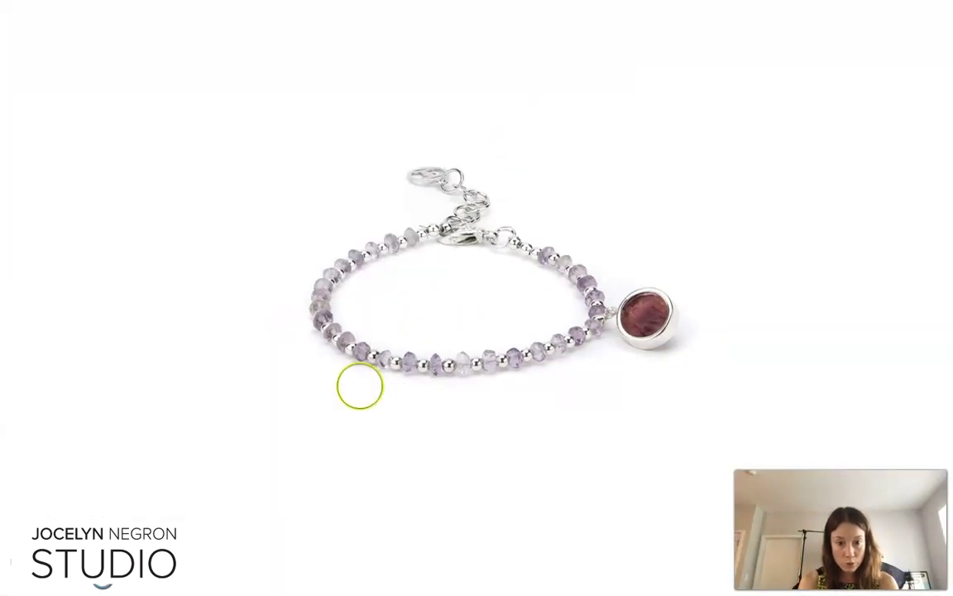